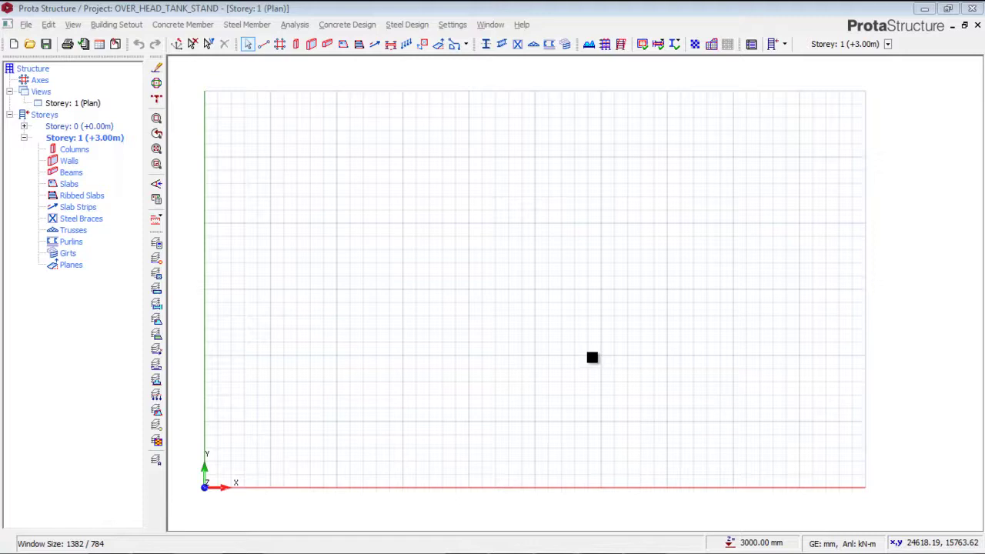
# Start the Orthogonal Axis Generator for a new grid on the Storey 1 plan.
pyautogui.moveTo(585, 356)
pyautogui.mouseDown(button='middle')
pyautogui.moveTo(634, 356)
pyautogui.moveTo(593, 350)
pyautogui.mouseUp(button='middle')
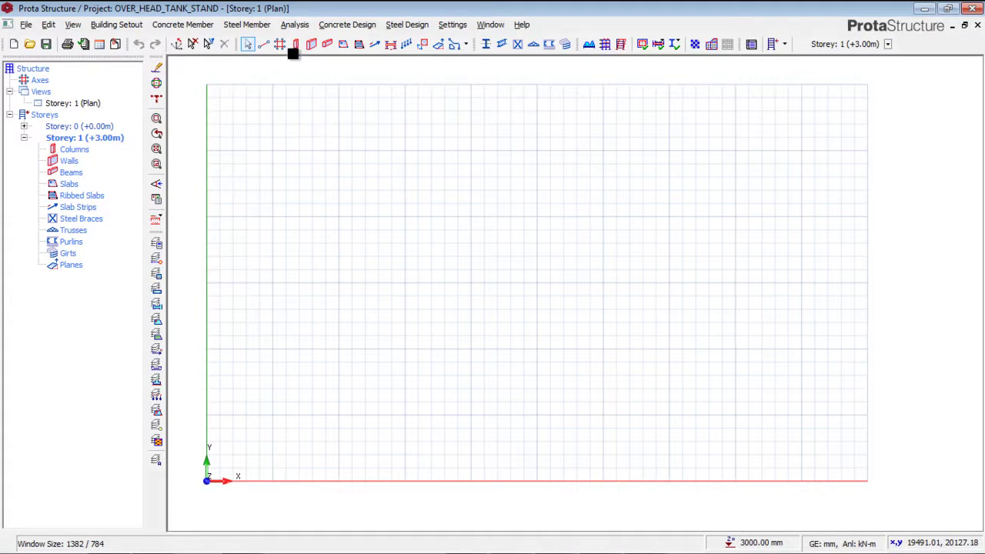
pyautogui.click(280, 45)
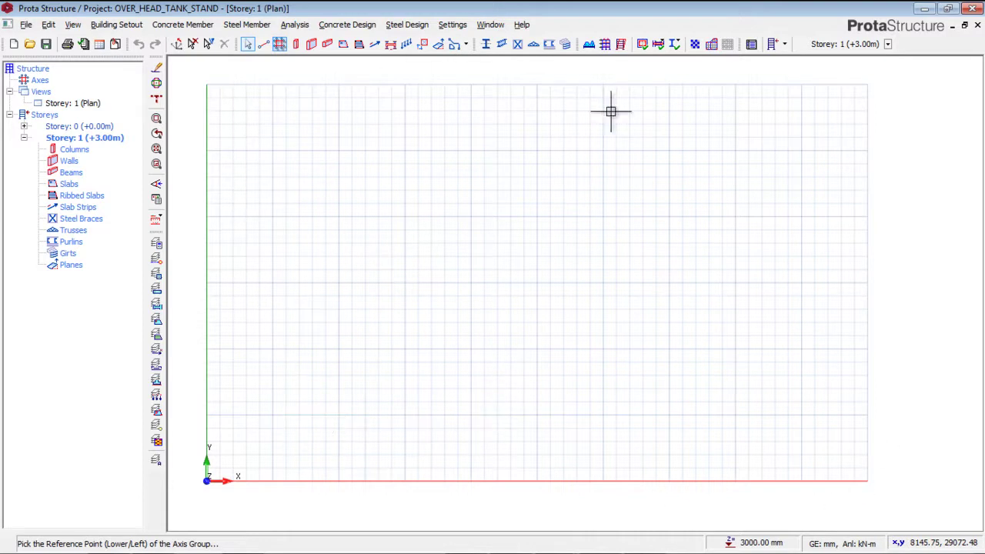
# Generate axes A–C and 1–3 with 1000*2 spacing in both directions, then zoom to them.
pyautogui.click(451, 425)
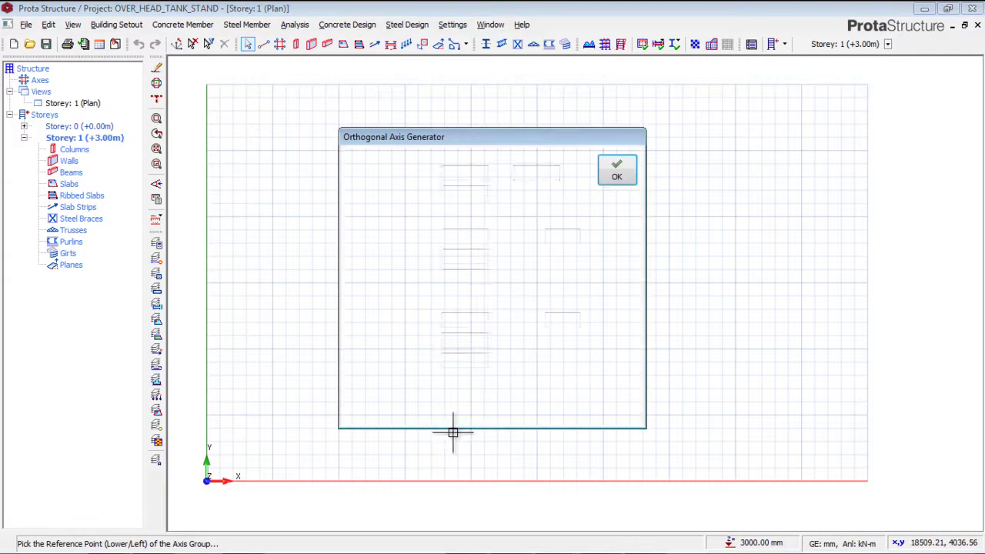
pyautogui.moveTo(465, 257); pyautogui.dragTo(460, 256)
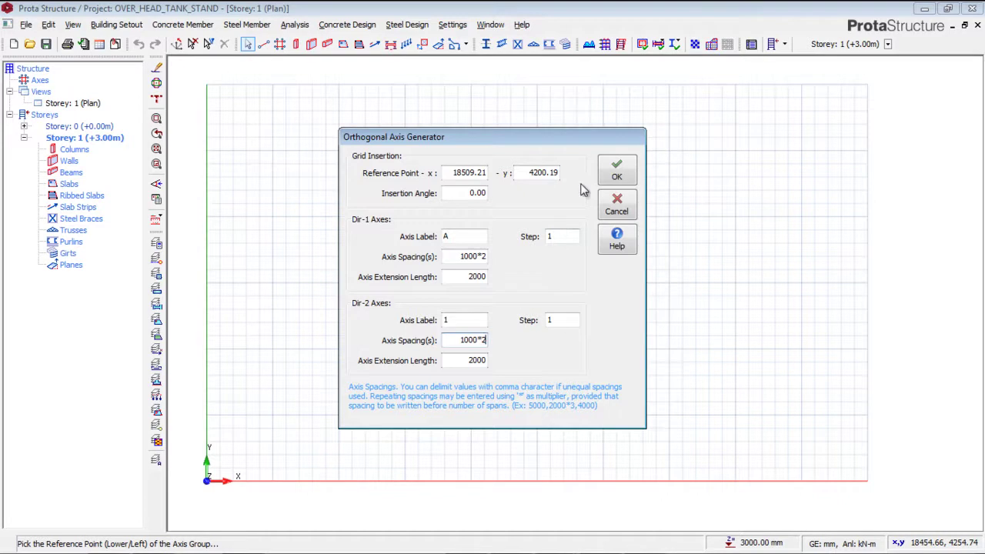
pyautogui.click(616, 171)
pyautogui.moveTo(482, 444); pyautogui.dragTo(516, 262, button='middle')
pyautogui.scroll(2, 494, 224)
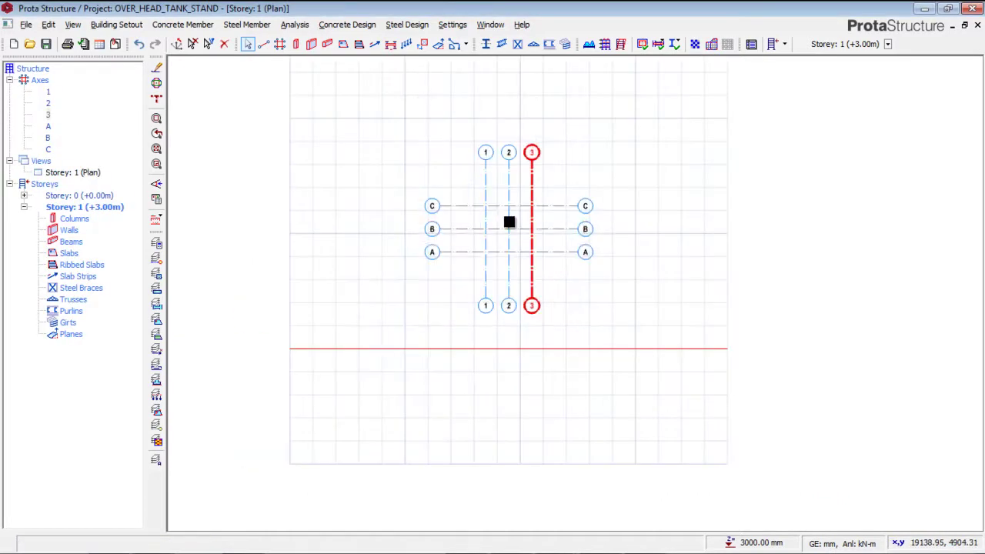
# Zoom in on the A–C / 1–3 axes and open the 500x250-C column properties.
pyautogui.scroll(4, 508, 222)
pyautogui.moveTo(510, 221); pyautogui.dragTo(493, 279, button='middle')
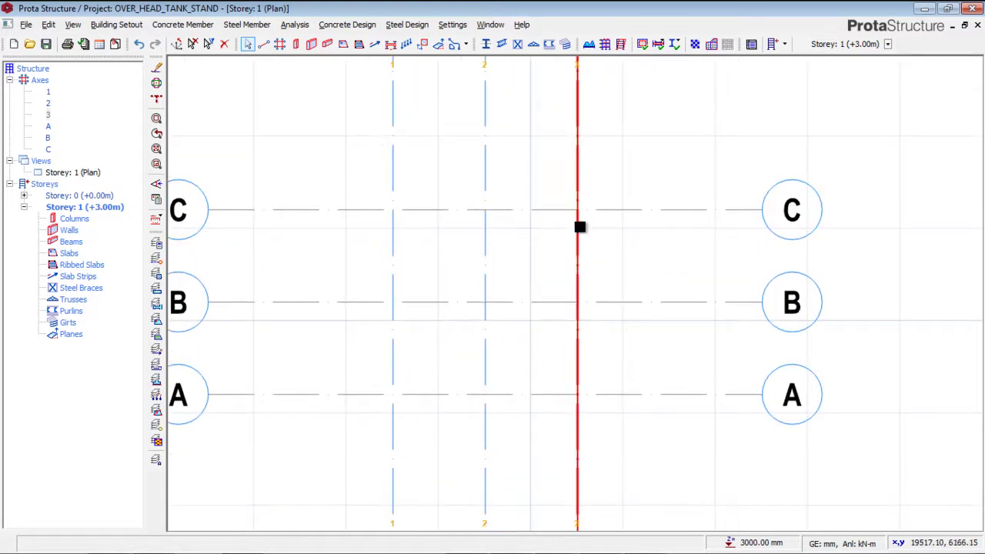
pyautogui.click(578, 419)
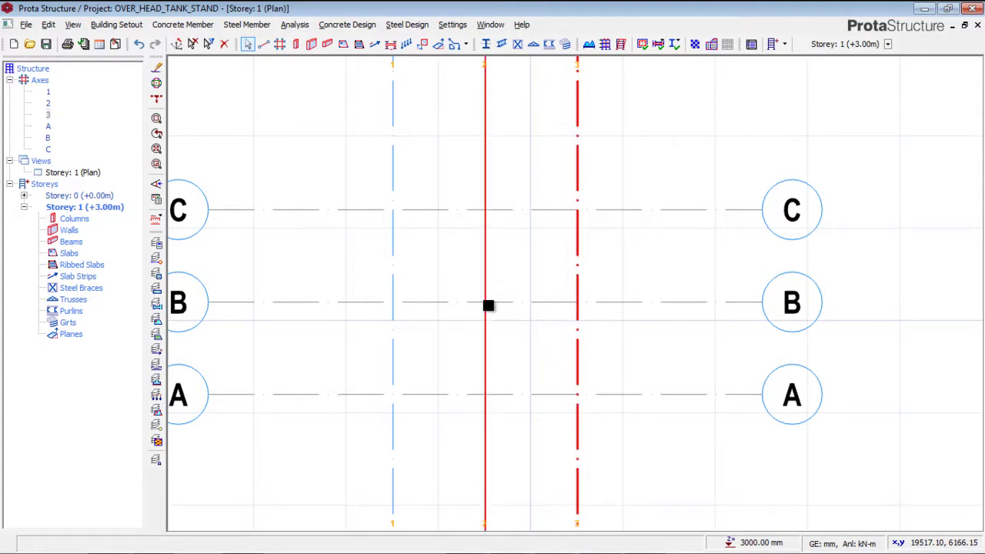
pyautogui.click(299, 46)
# Define a cross-shaped column section with B2 and H2 of 300 mm and place 1C1 at B/2.
pyautogui.click(701, 175)
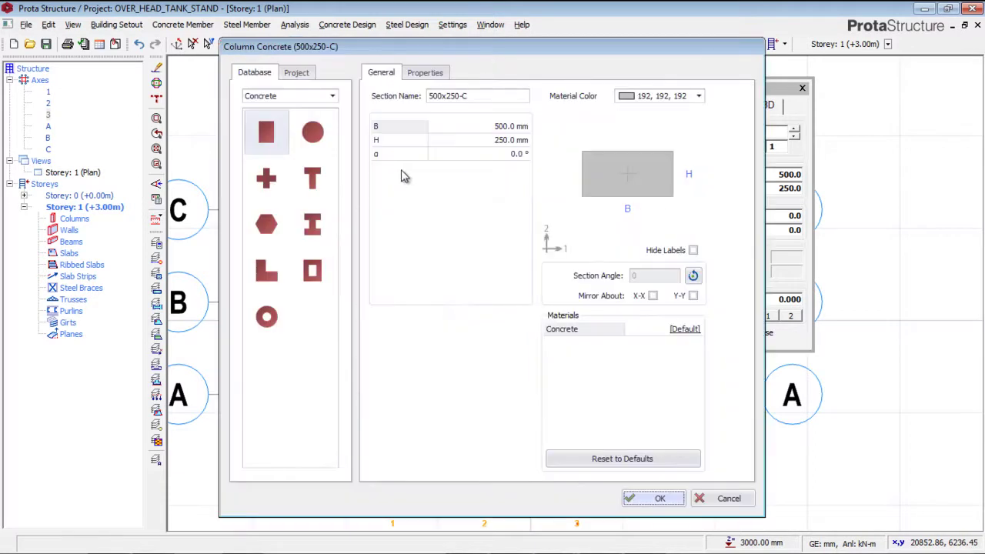
pyautogui.click(274, 198)
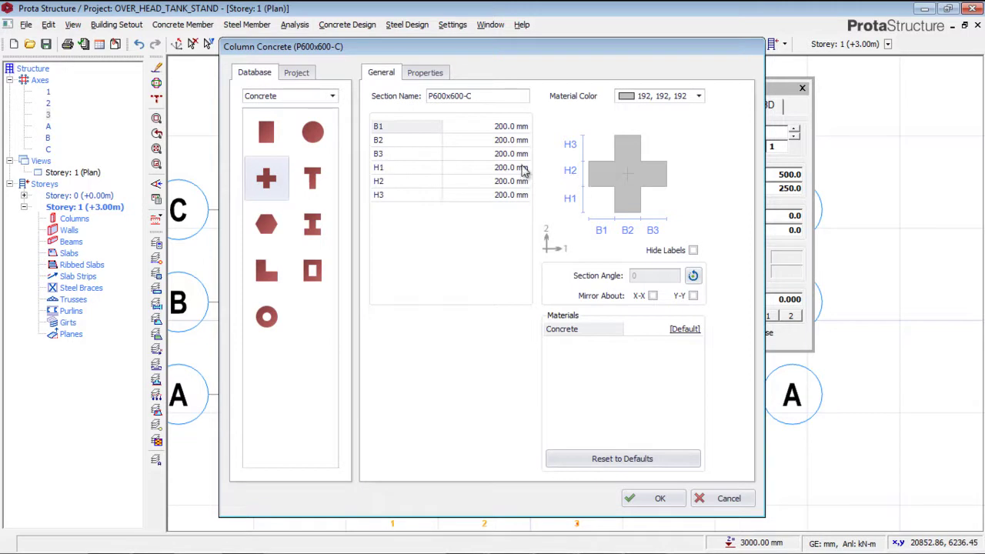
pyautogui.click(500, 183)
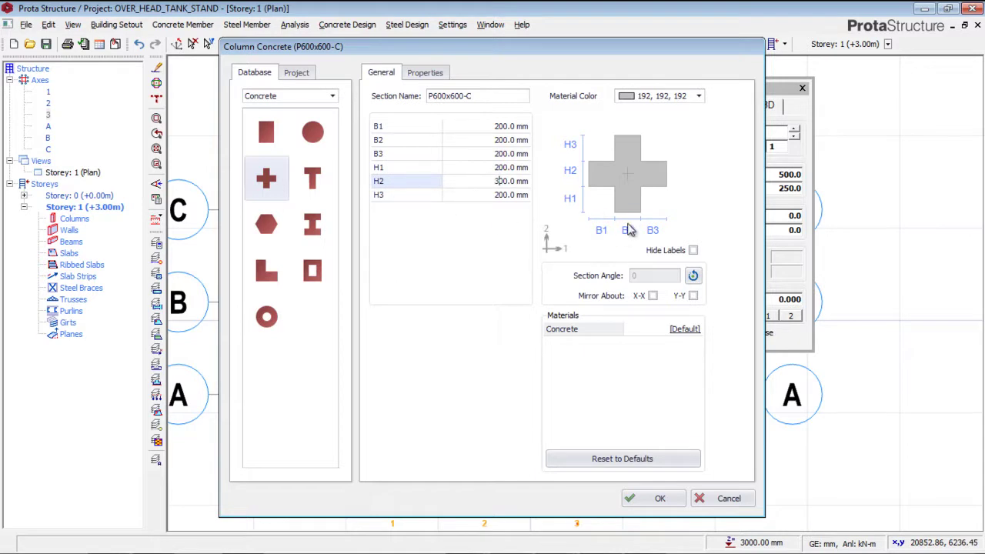
pyautogui.click(499, 140)
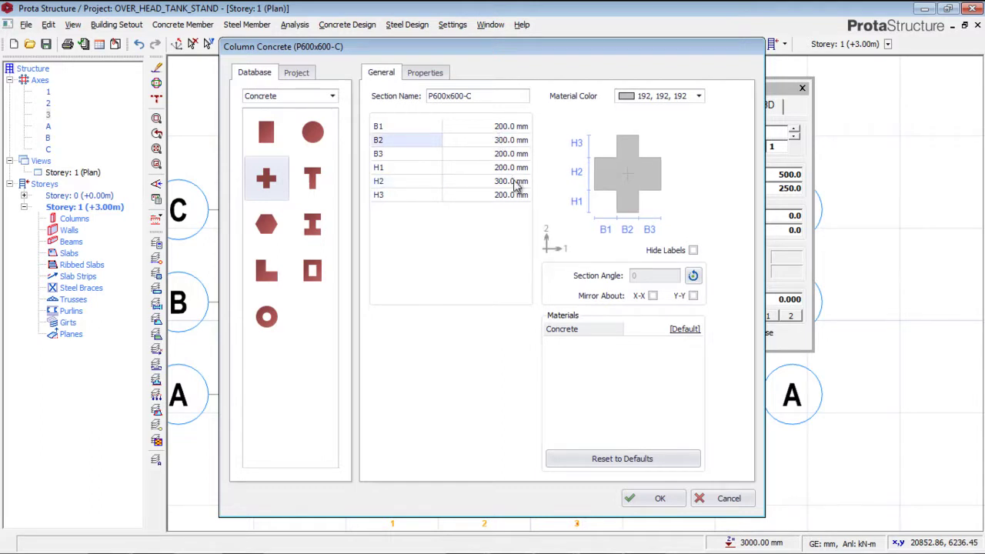
pyautogui.press('Up')
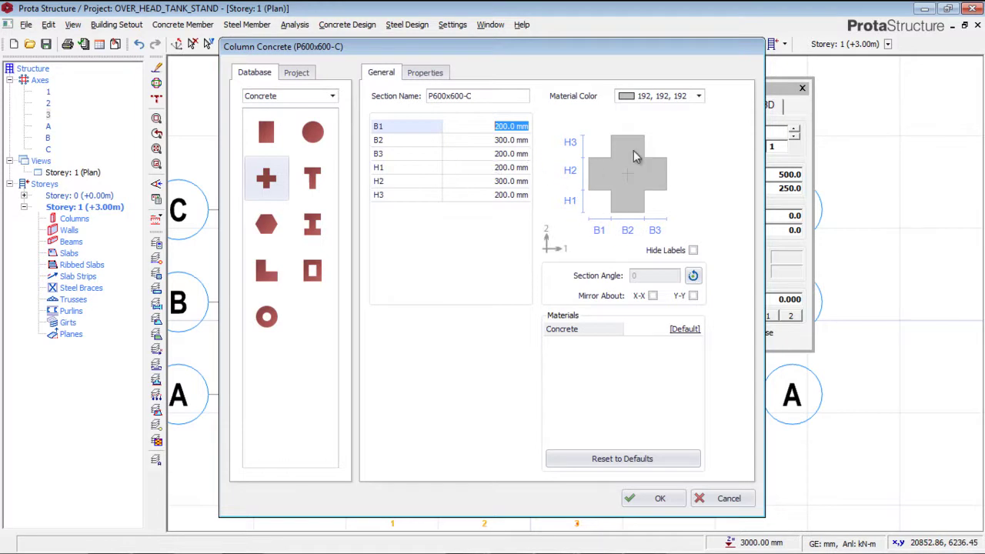
pyautogui.click(648, 498)
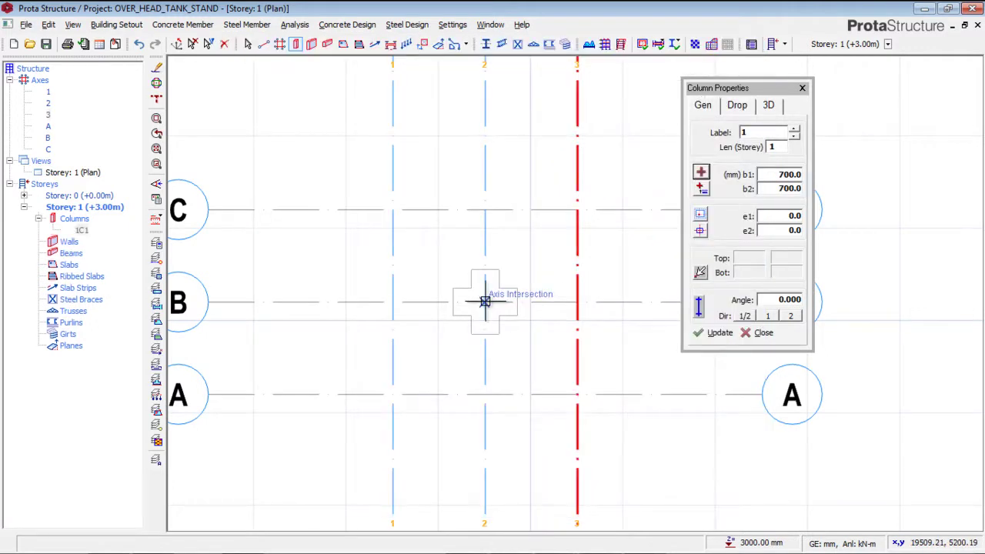
pyautogui.click(484, 301)
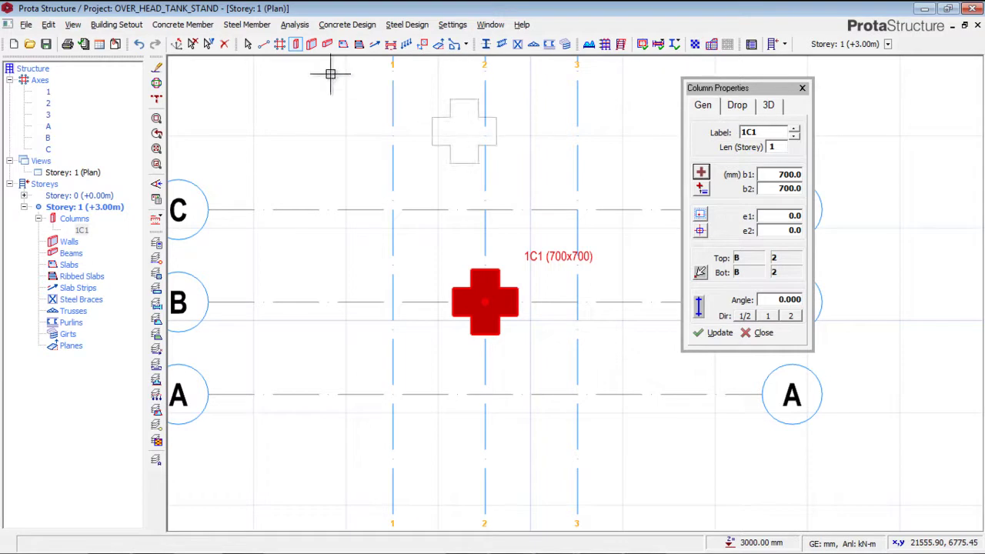
pyautogui.click(328, 47)
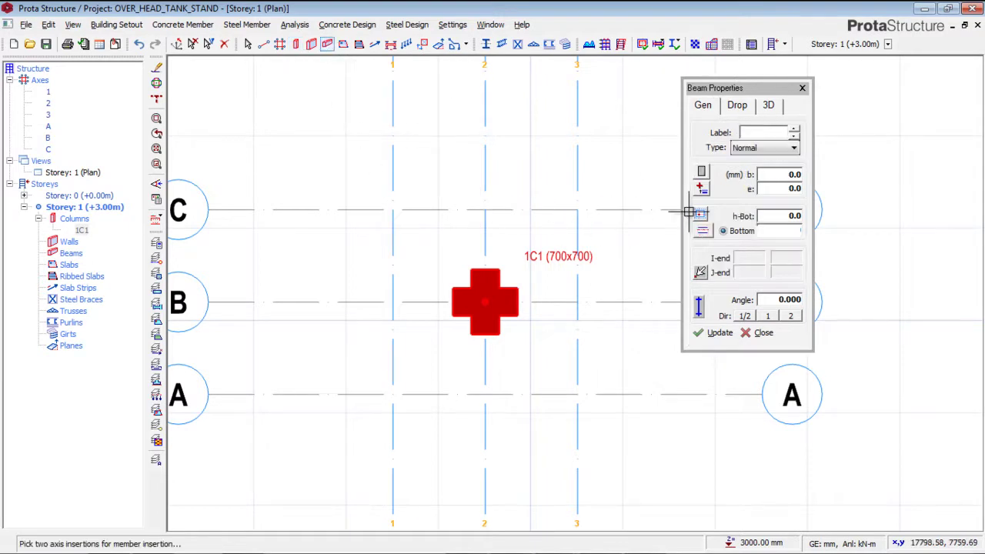
# Draw 225x300 beams along axis 2 (C to A) and axis B (1 to 3), then set width 150.
pyautogui.click(794, 175)
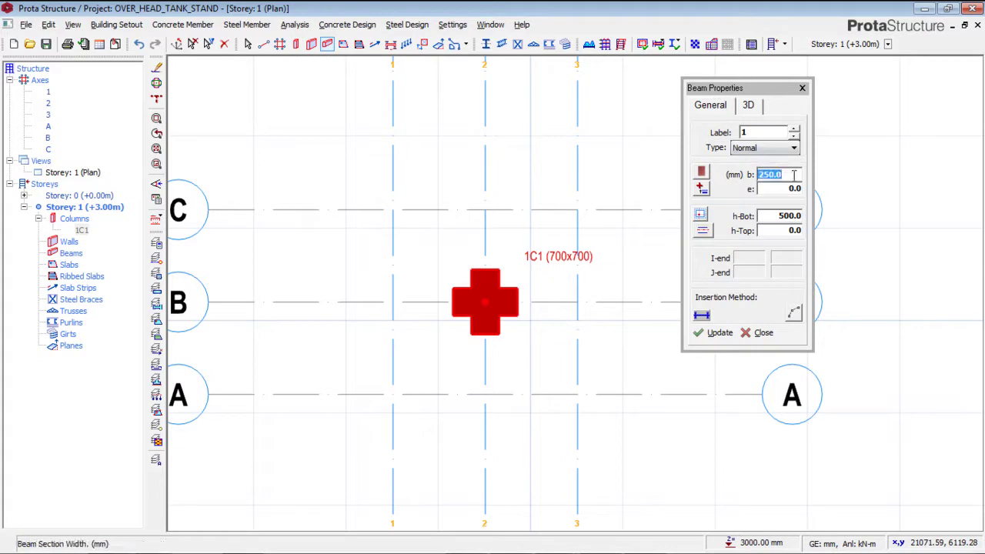
pyautogui.write('225')
pyautogui.click(786, 215)
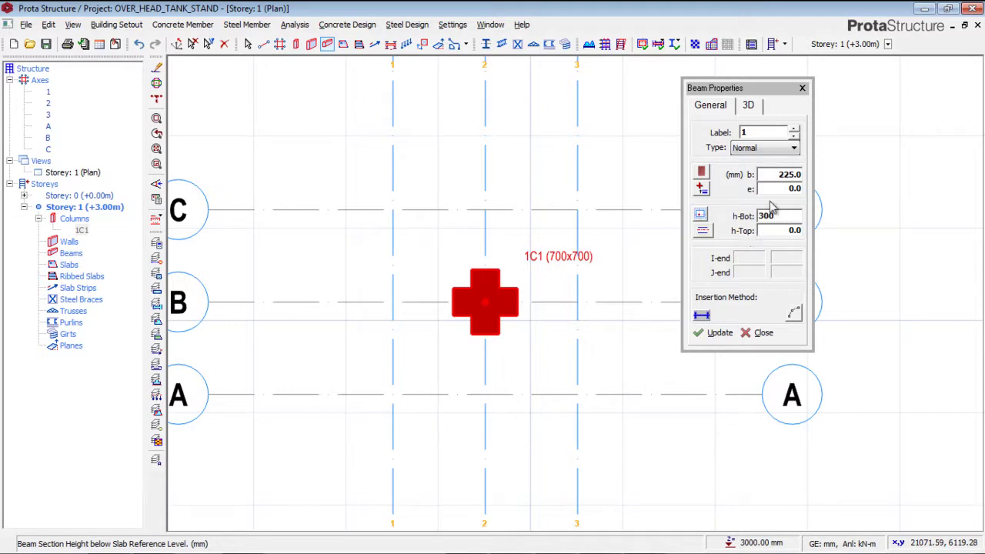
pyautogui.click(485, 208)
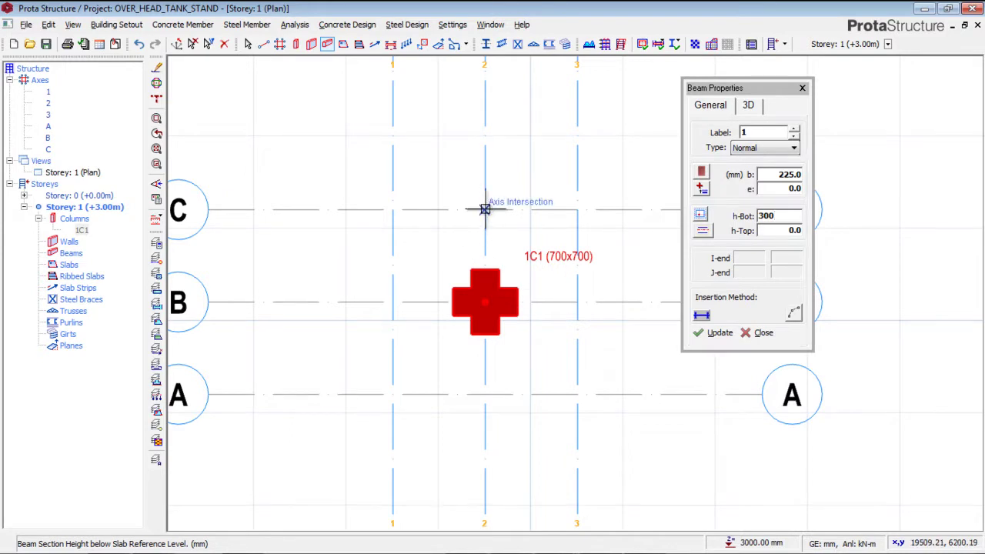
pyautogui.click(485, 394)
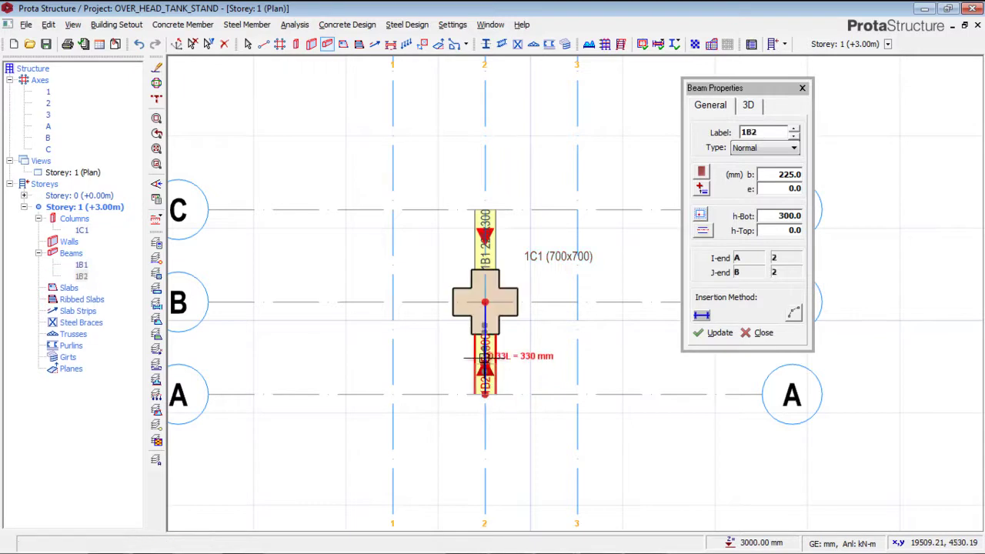
pyautogui.click(392, 301)
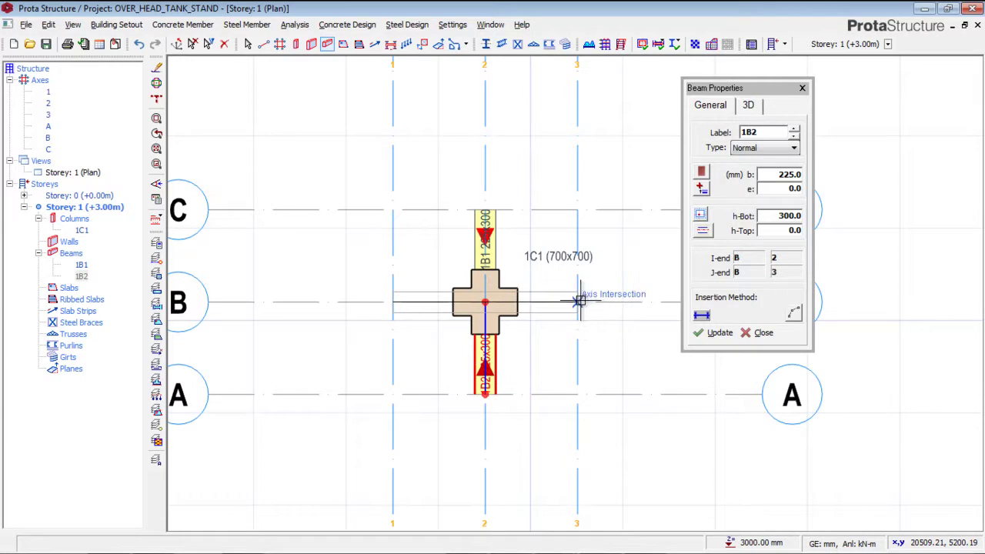
pyautogui.click(579, 301)
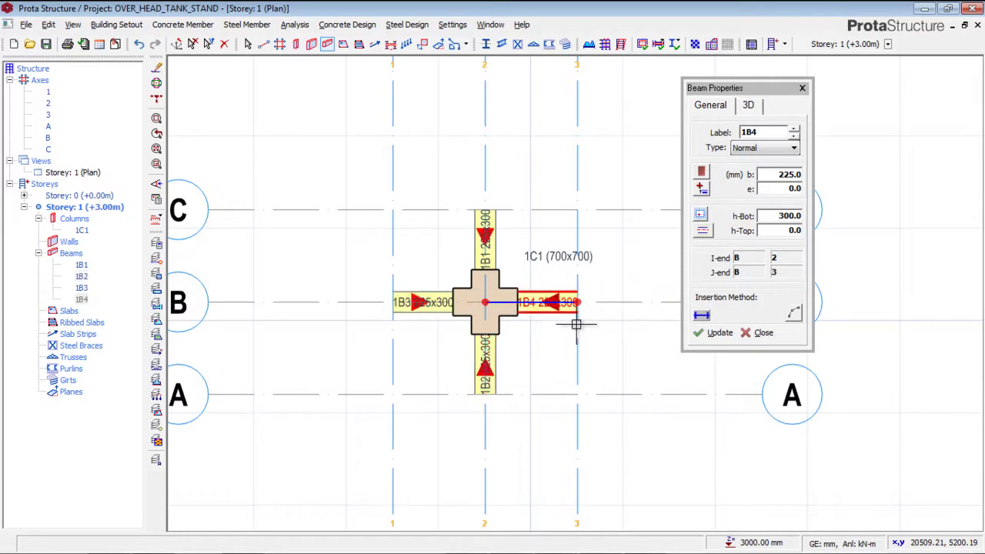
pyautogui.doubleClick(788, 176)
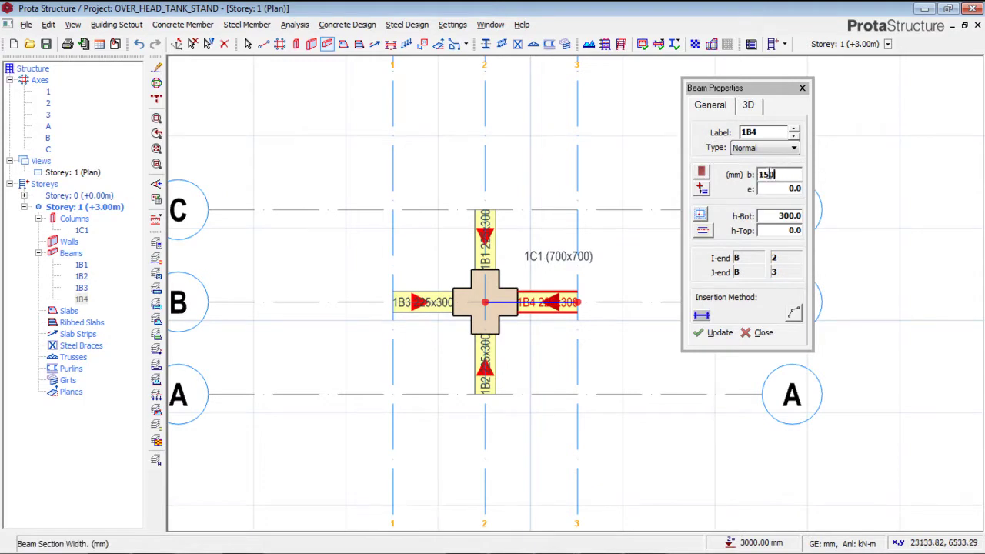
pyautogui.doubleClick(793, 218)
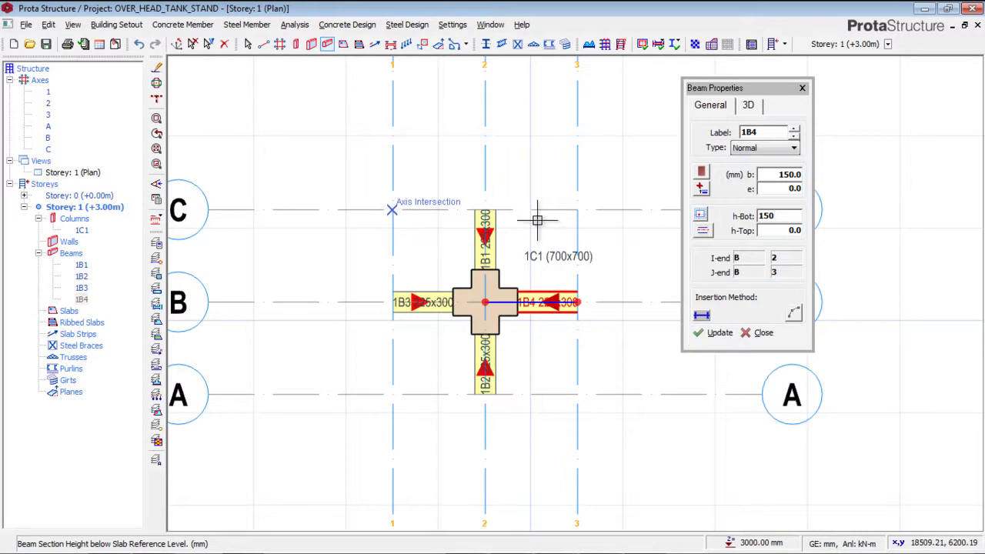
# Set beam depth to 150 and draw unsplit beams 1B5 along axis C and 1B6 along axis A.
pyautogui.press('Return')
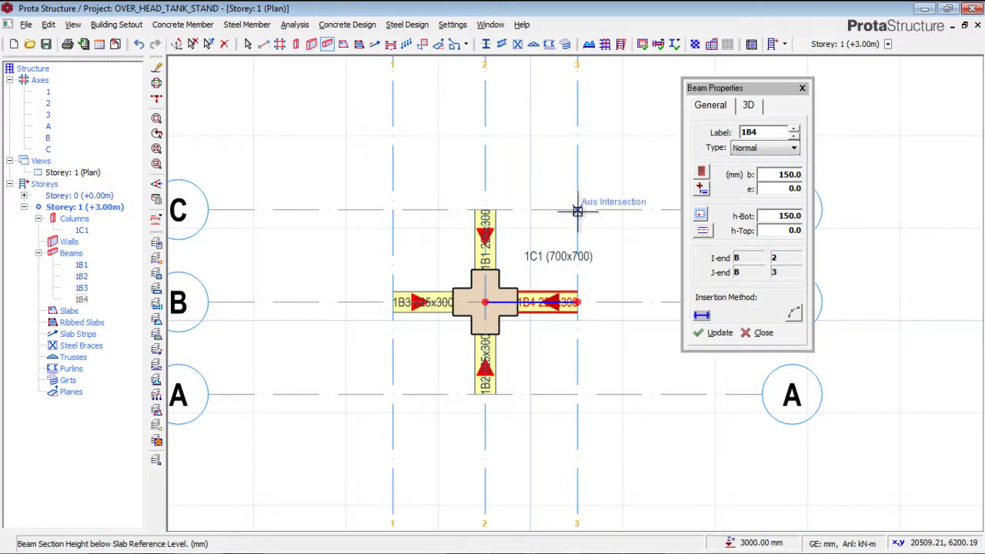
pyautogui.click(578, 210)
pyautogui.click(392, 209)
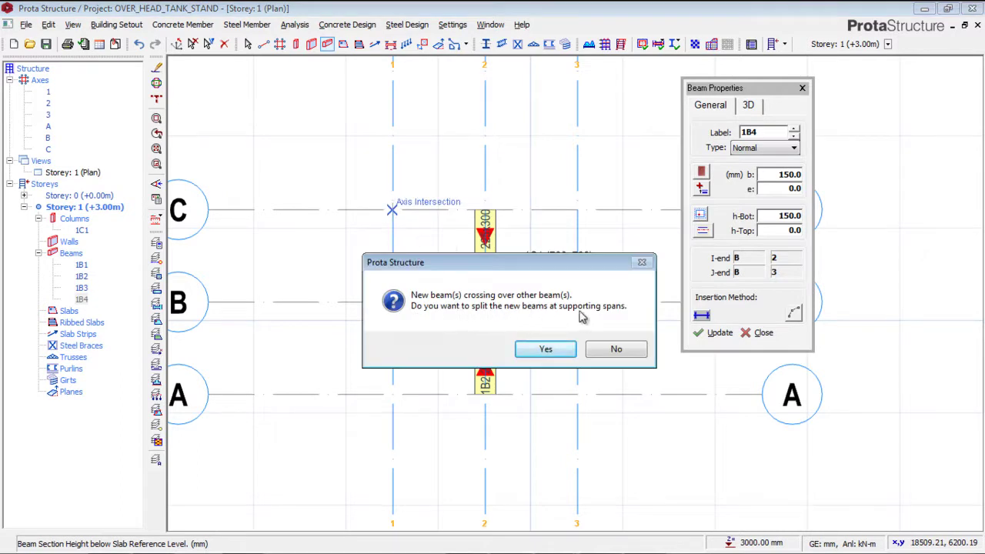
pyautogui.click(571, 349)
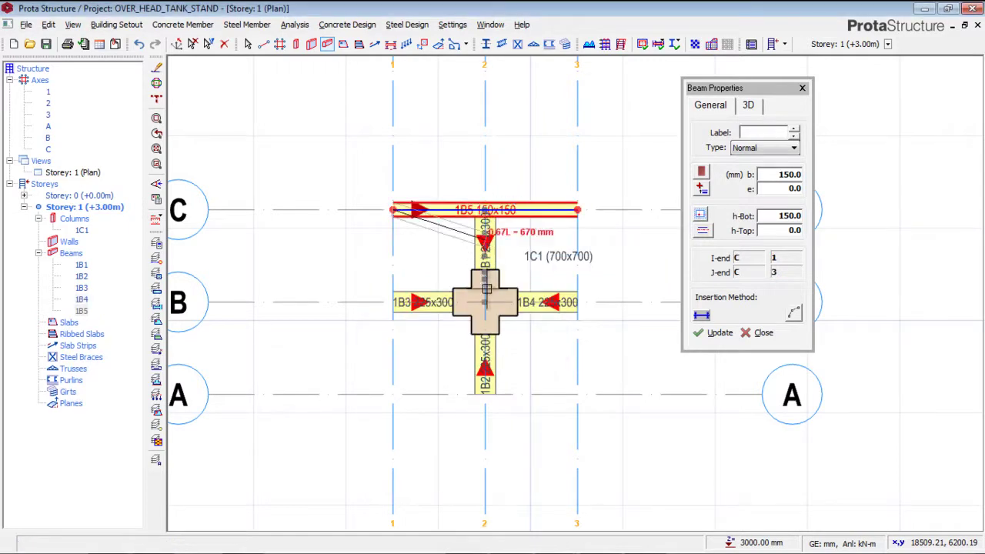
pyautogui.click(393, 393)
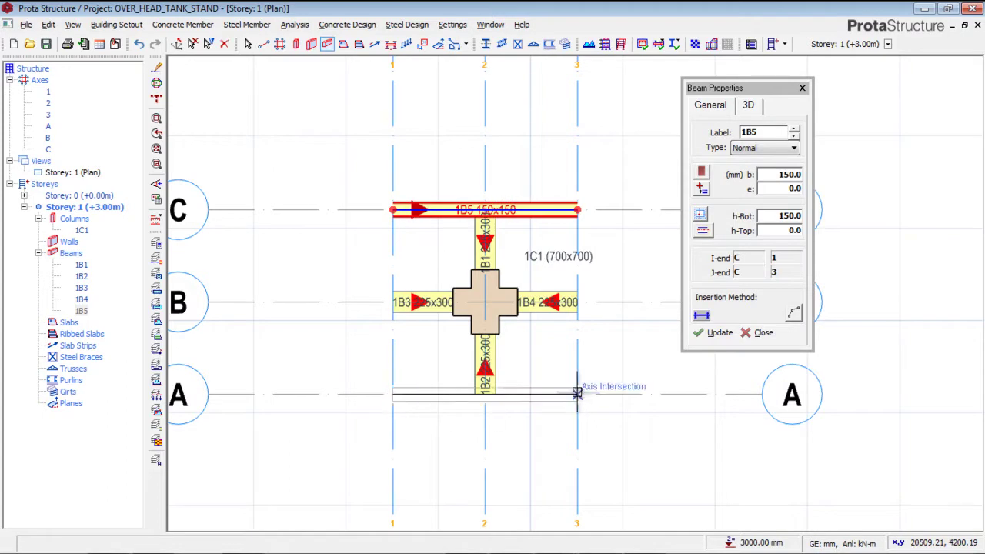
pyautogui.click(577, 393)
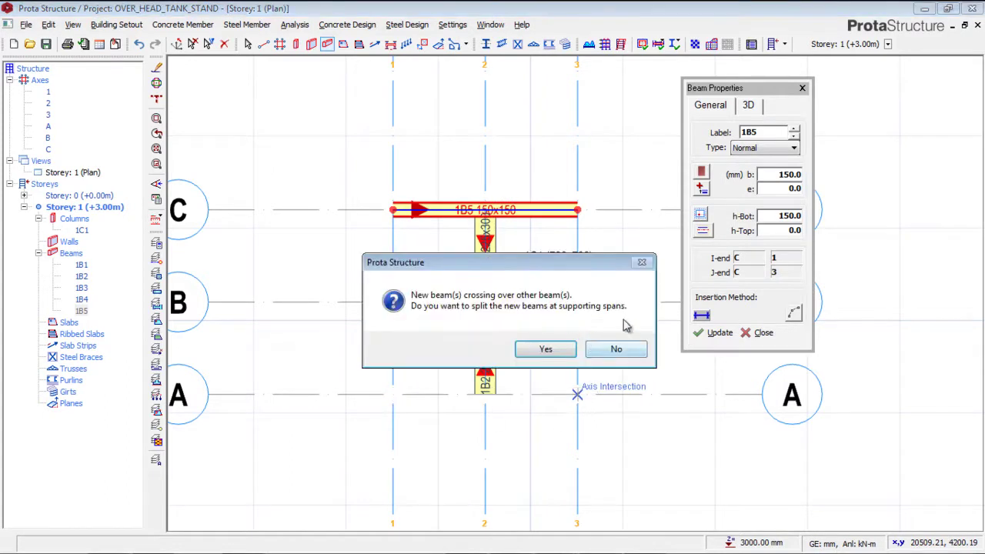
pyautogui.click(608, 350)
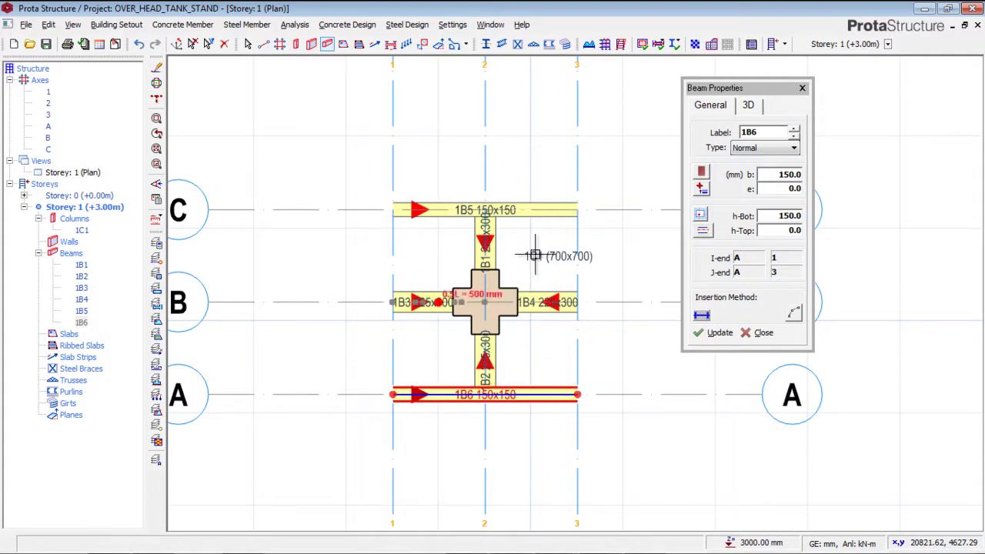
# Draw unsplit 150x150 beams 1B7 along axis 3 and 1B8 along axis 1.
pyautogui.click(579, 210)
pyautogui.click(577, 394)
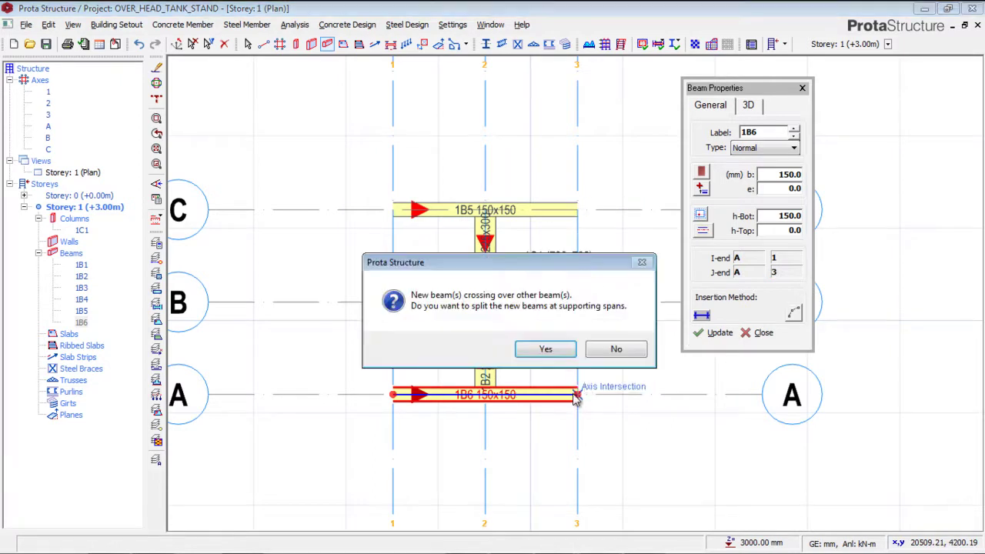
pyautogui.click(614, 350)
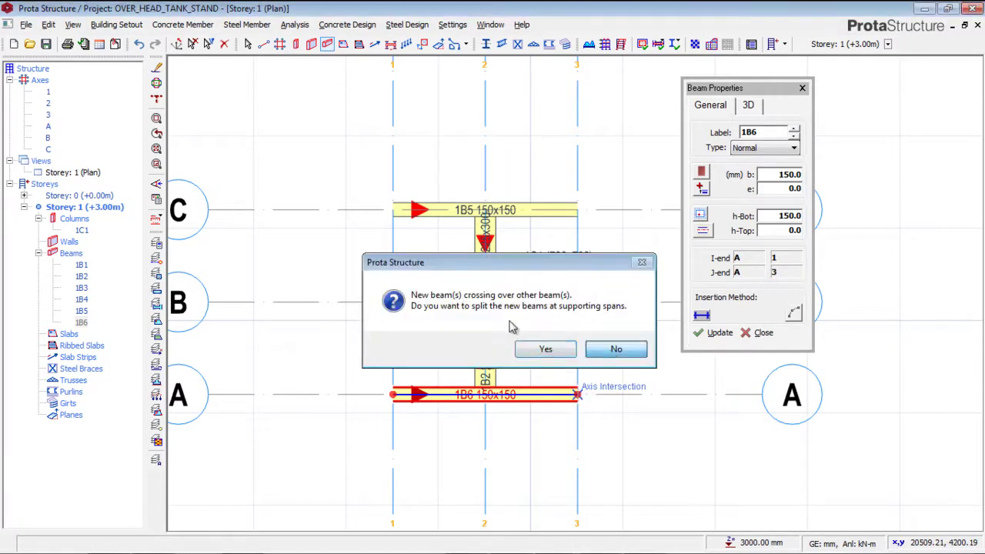
pyautogui.press('Escape')
pyautogui.click(391, 209)
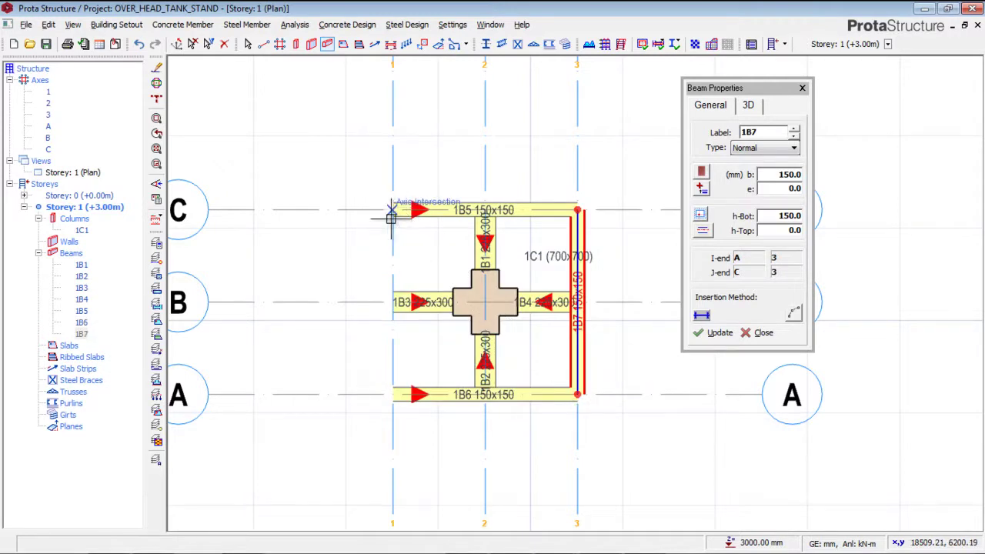
pyautogui.click(391, 395)
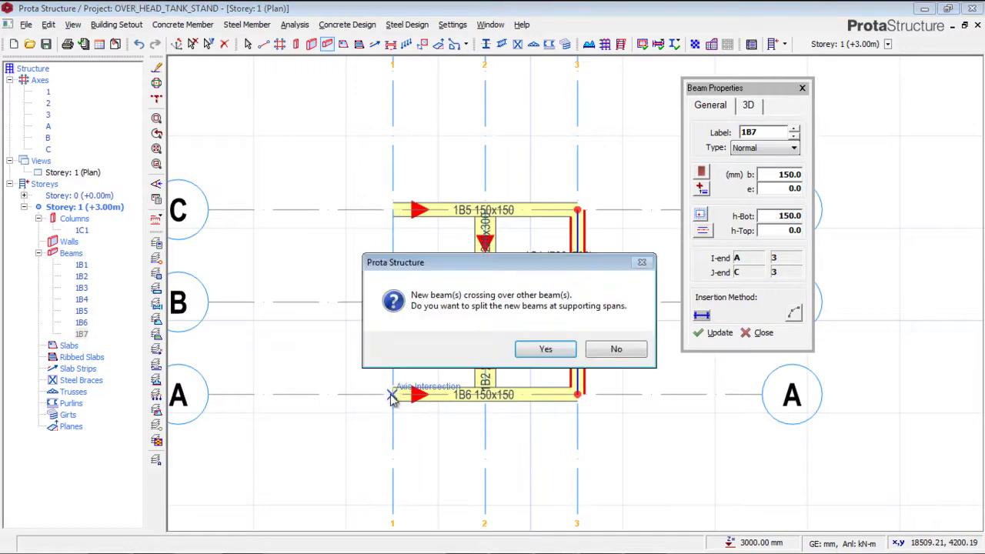
pyautogui.click(580, 351)
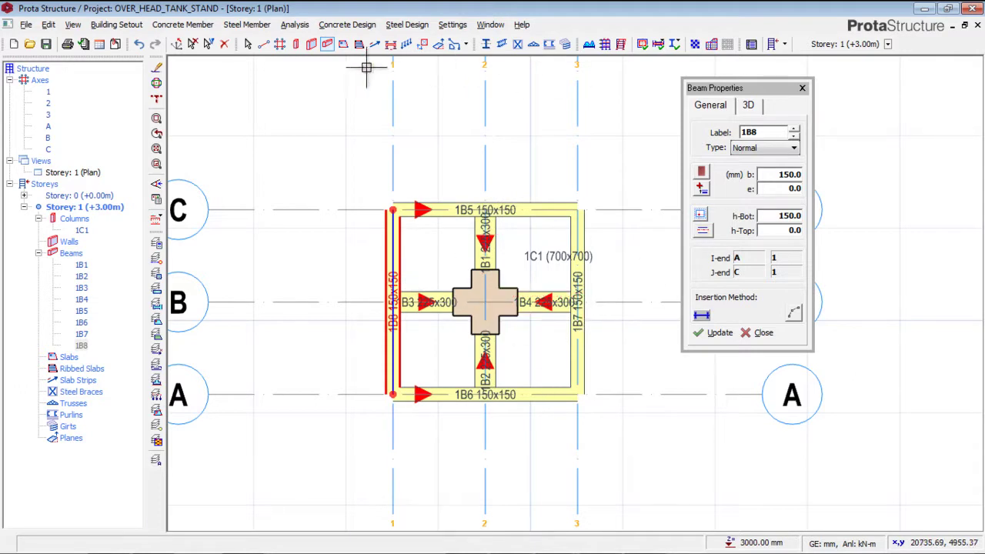
pyautogui.click(343, 44)
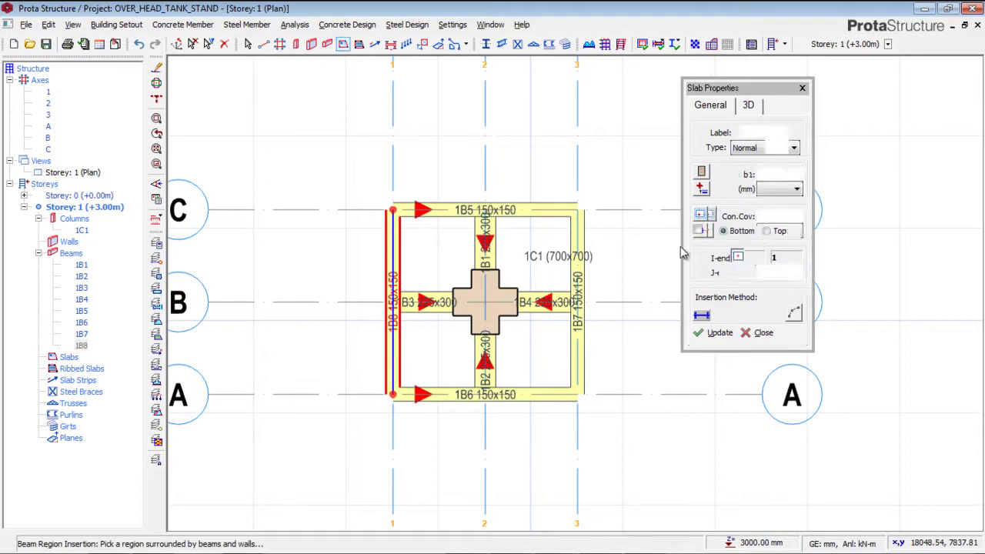
# Set slab thickness to 150 mm and the imposed load to 20.000 kN/m² (Foundries).
pyautogui.click(792, 173)
pyautogui.write('150')
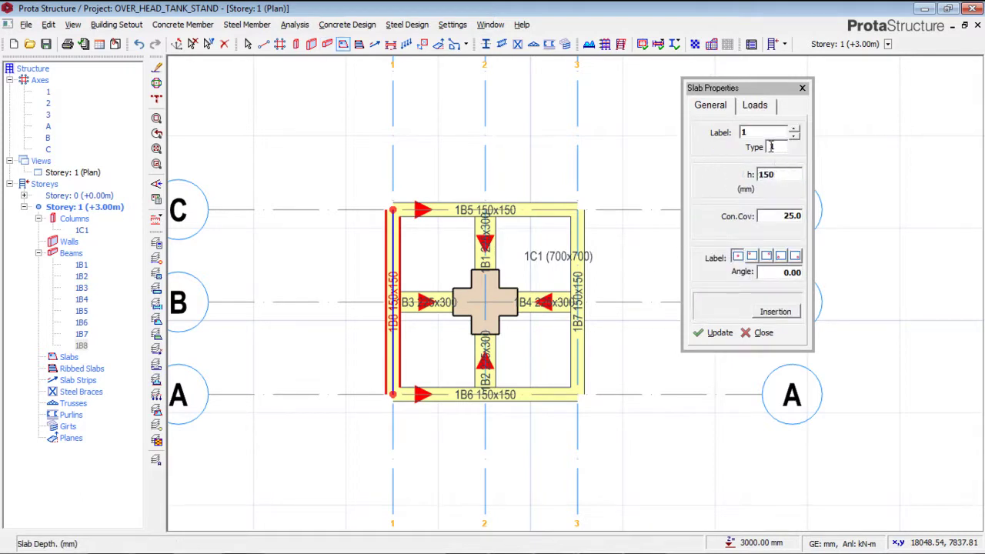
pyautogui.click(755, 104)
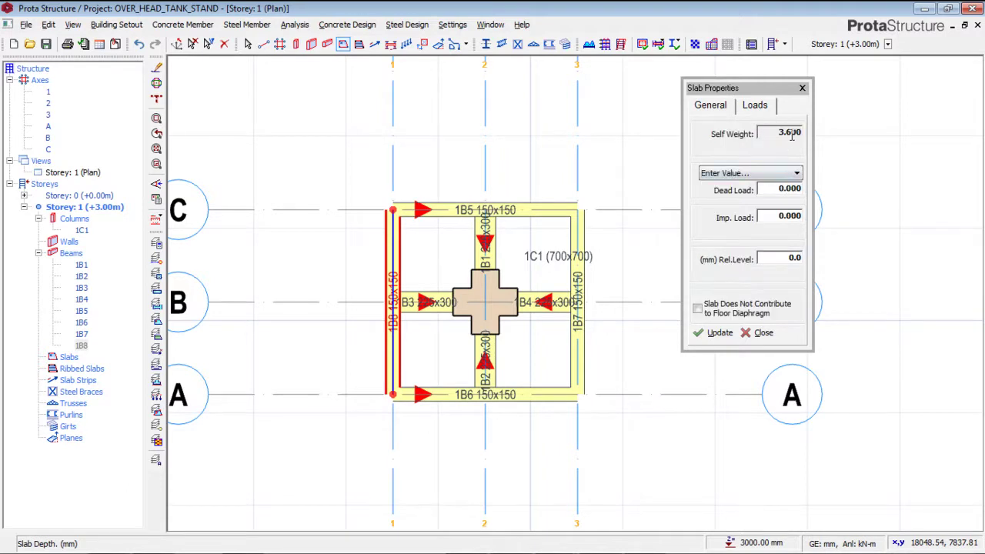
pyautogui.click(787, 193)
pyautogui.click(774, 217)
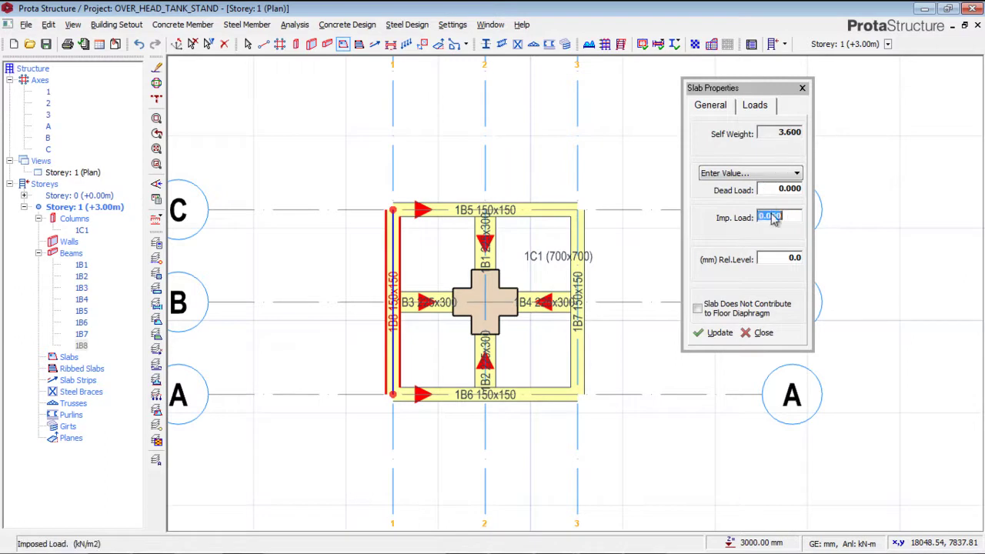
pyautogui.click(774, 217)
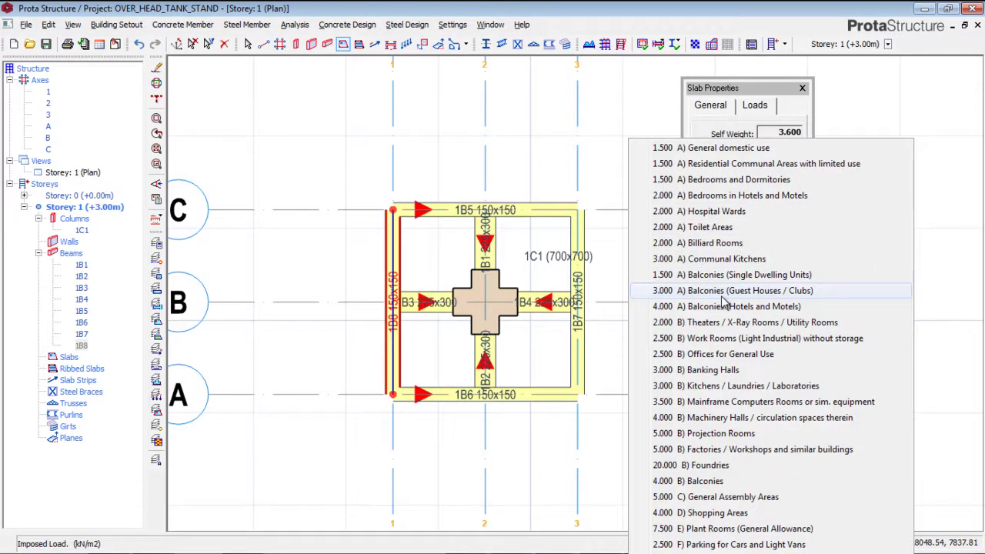
pyautogui.click(695, 465)
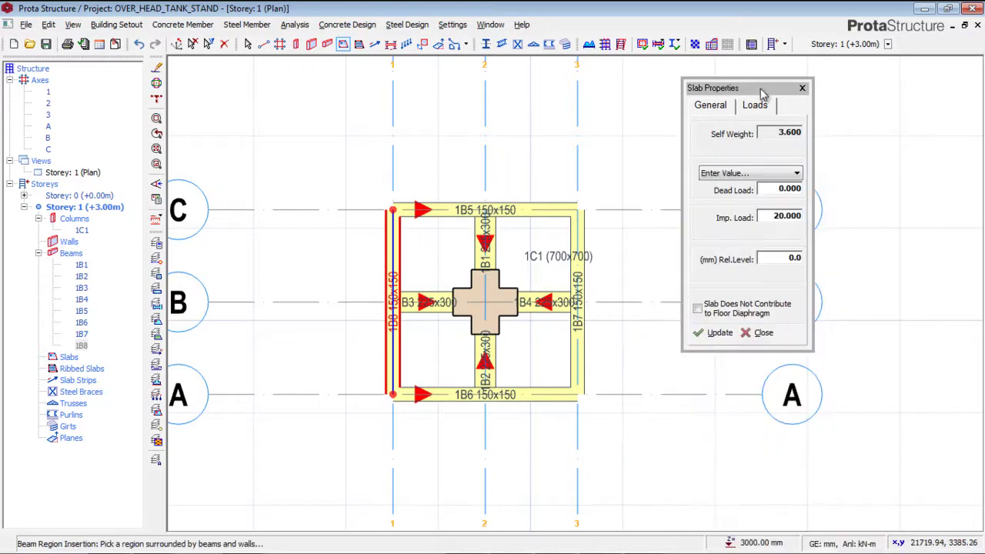
pyautogui.moveTo(761, 93); pyautogui.dragTo(797, 91)
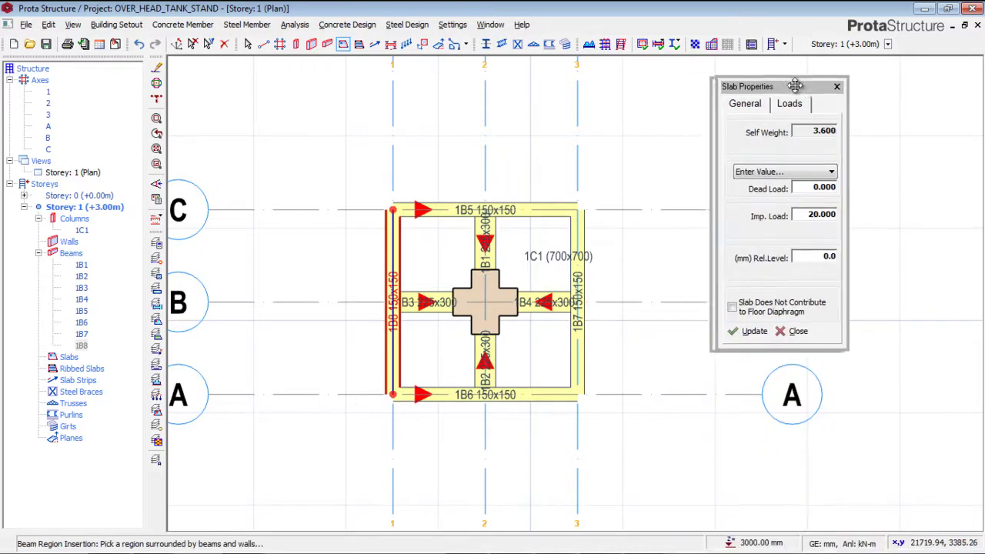
# Insert slabs in the top-left, top-right, bottom-right and bottom-left beam panels, then recentre the plan.
pyautogui.click(441, 247)
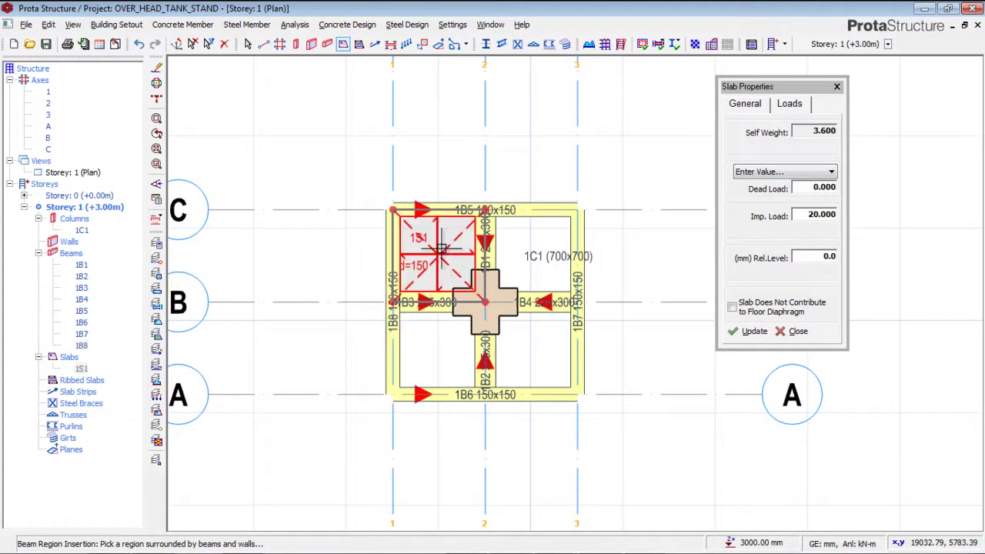
pyautogui.click(529, 251)
pyautogui.click(510, 346)
pyautogui.click(453, 344)
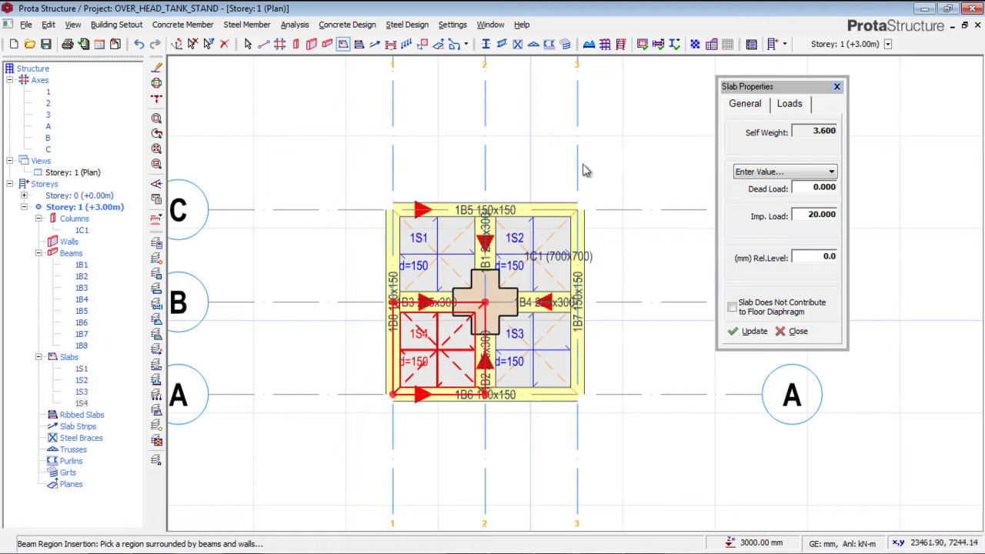
pyautogui.press('Escape')
pyautogui.moveTo(616, 326); pyautogui.dragTo(552, 222, button='middle')
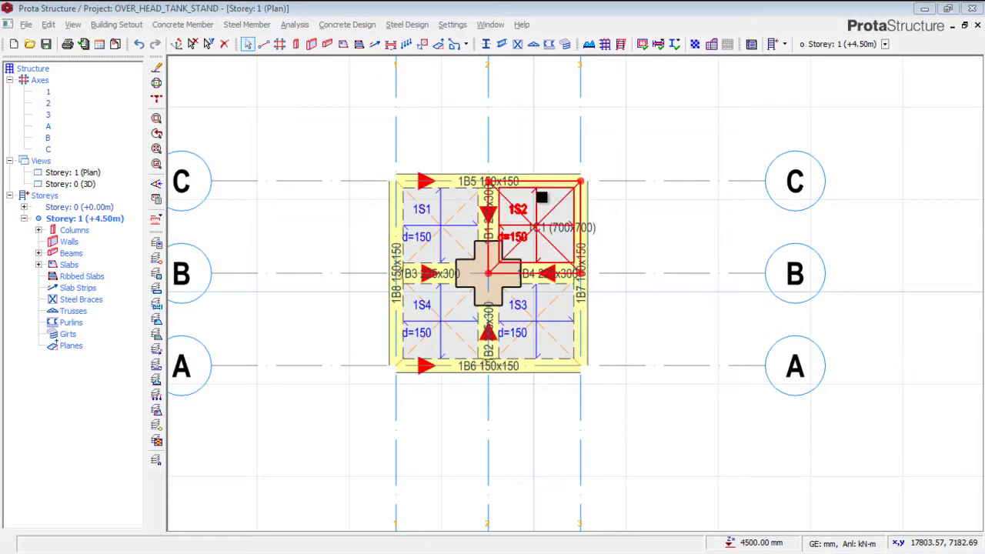
pyautogui.moveTo(516, 194); pyautogui.dragTo(498, 175, button='middle')
pyautogui.click(375, 46)
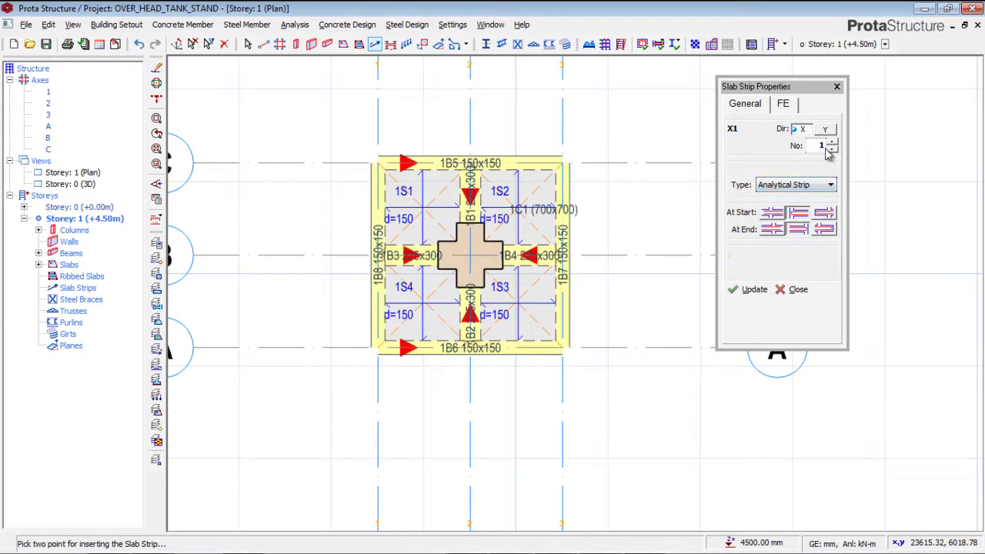
# Draw X-direction slab strips X1 and X2 across the top and bottom slabs.
pyautogui.click(328, 197)
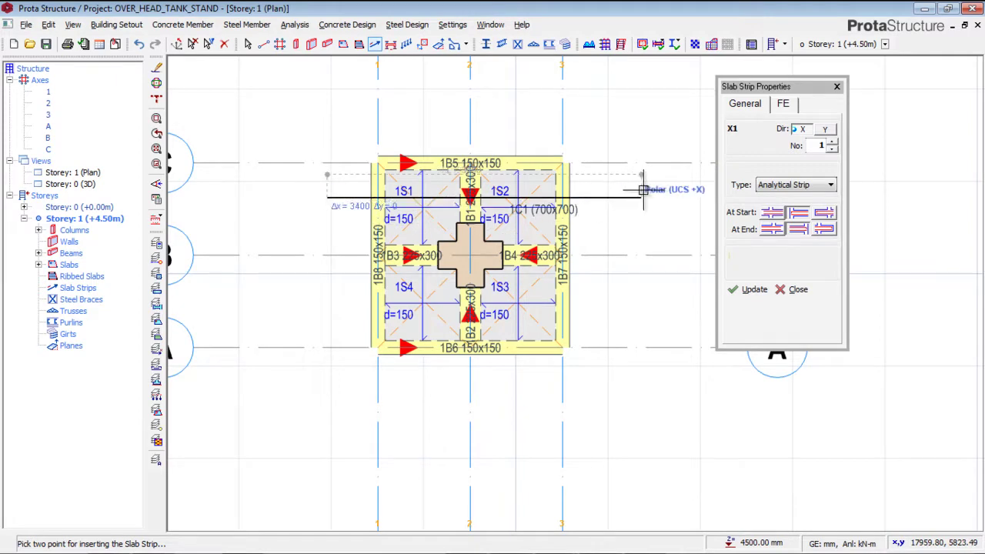
pyautogui.click(644, 197)
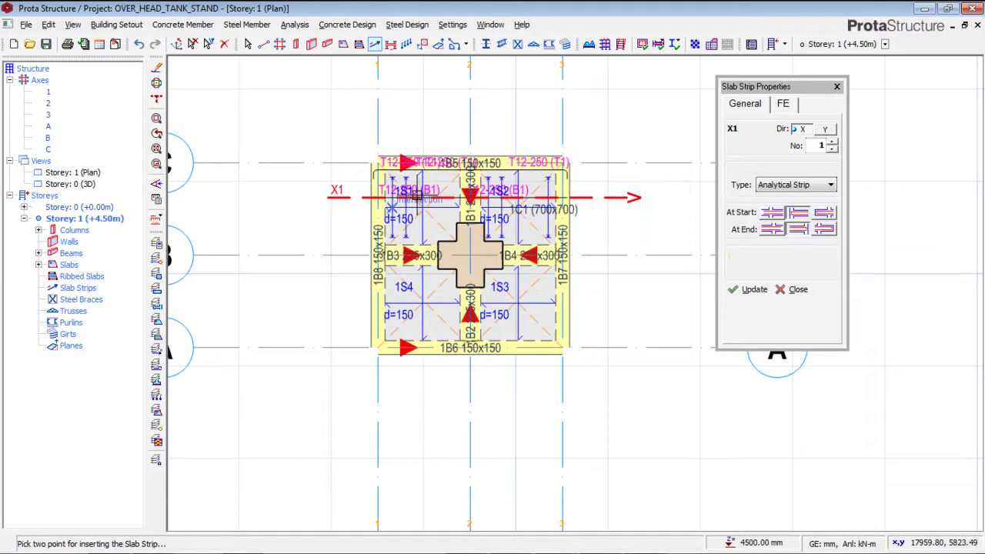
pyautogui.click(338, 303)
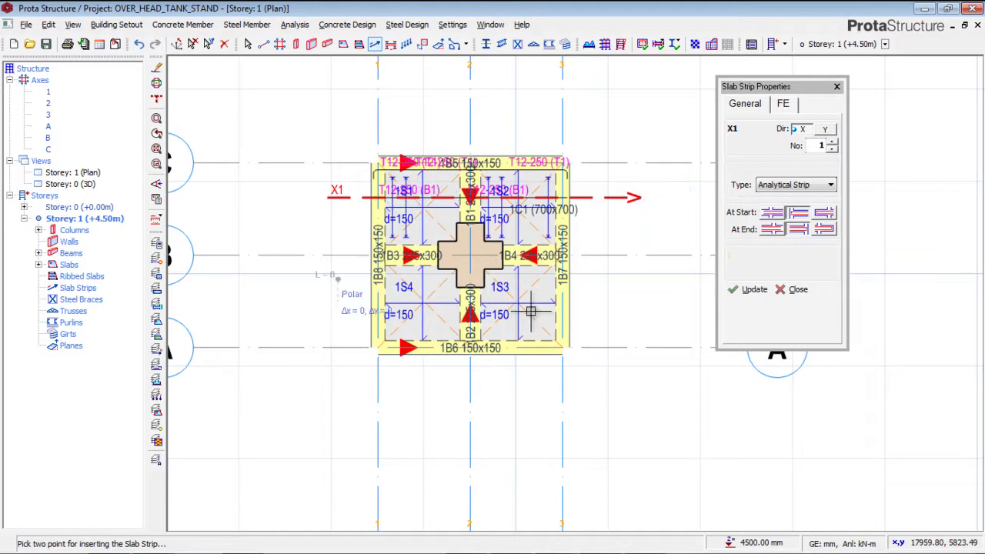
pyautogui.click(636, 301)
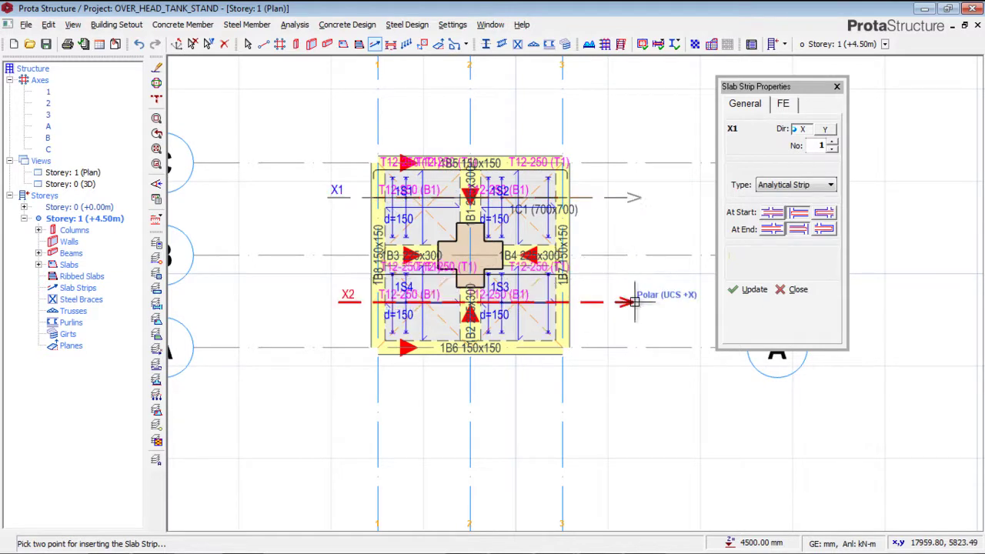
# Switch strips to the Y direction and draw Y2 and Y3 down the left and right slabs.
pyautogui.click(826, 131)
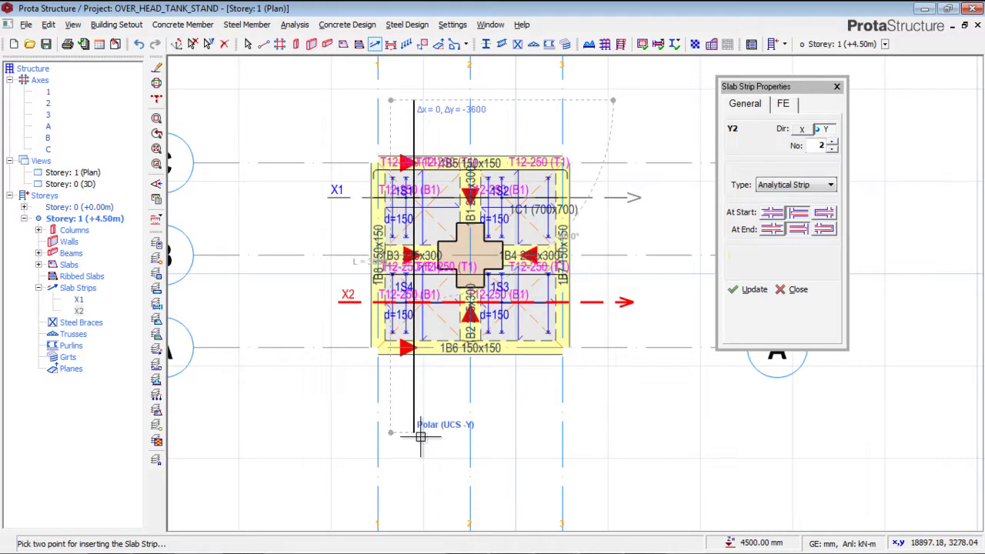
pyautogui.click(421, 436)
pyautogui.click(536, 118)
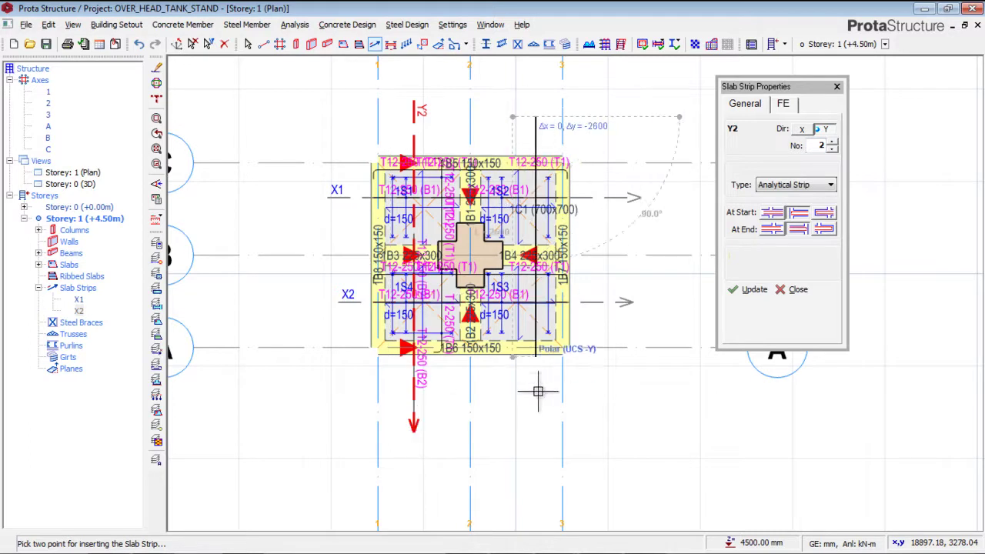
pyautogui.click(537, 396)
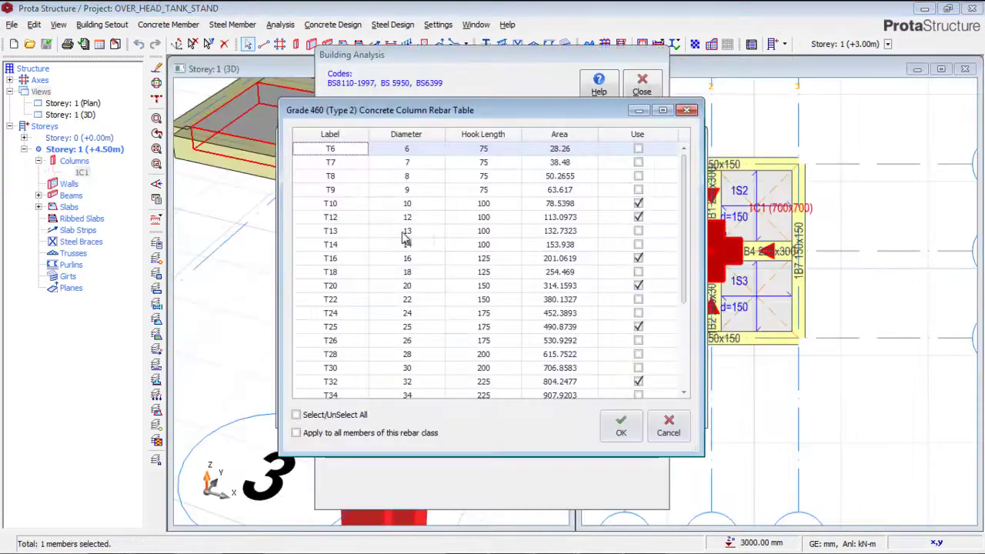
# Untick T10, T12, T20, T25, T32 and T40 in the Grade 460 column rebar table, keeping only T16.
pyautogui.click(638, 203)
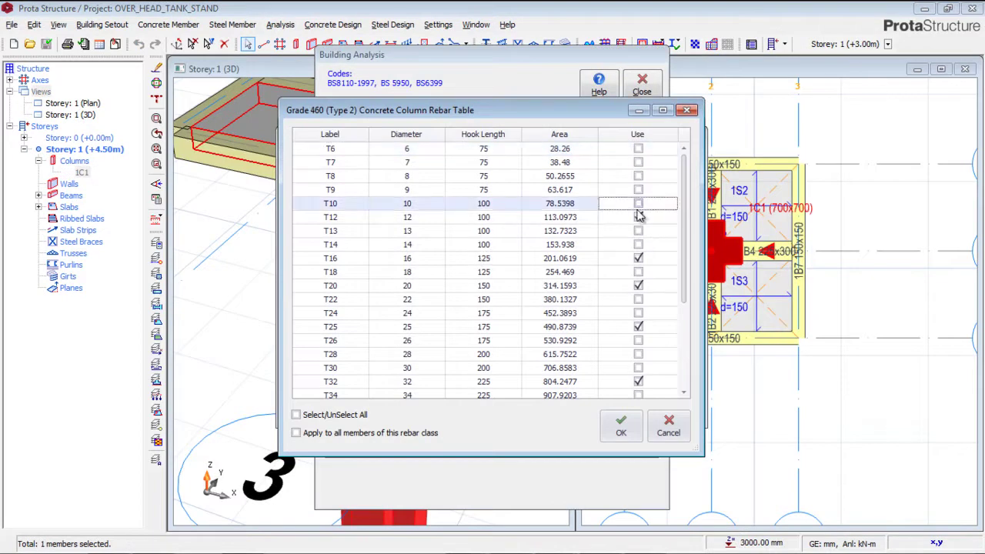
pyautogui.click(638, 217)
pyautogui.click(638, 259)
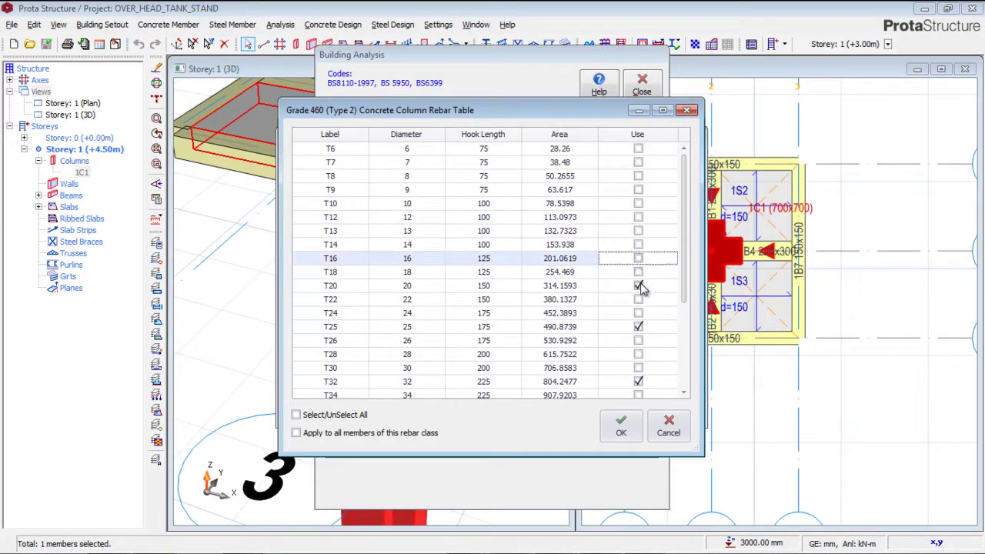
pyautogui.click(639, 285)
pyautogui.click(638, 259)
pyautogui.click(643, 290)
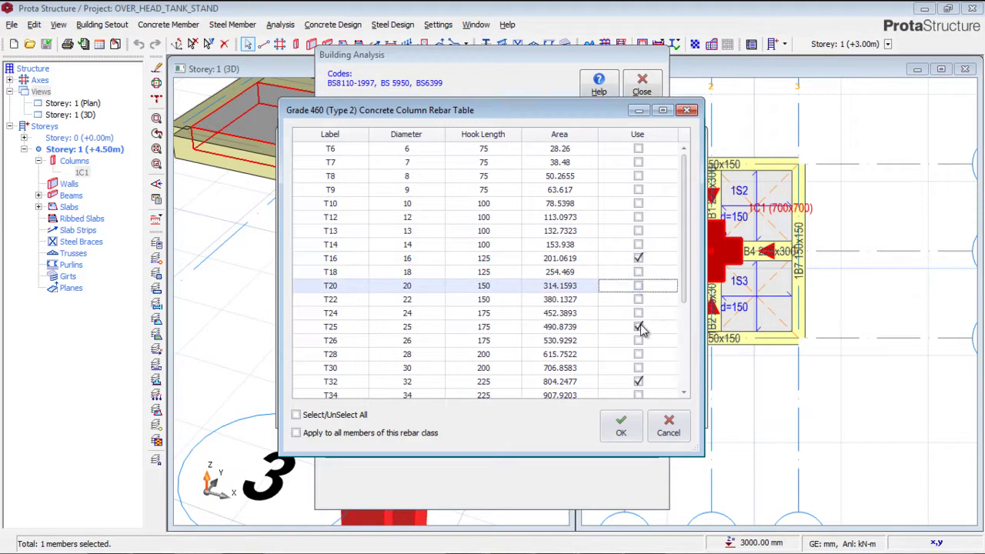
pyautogui.click(638, 327)
pyautogui.click(638, 381)
pyautogui.scroll(-2, 683, 396)
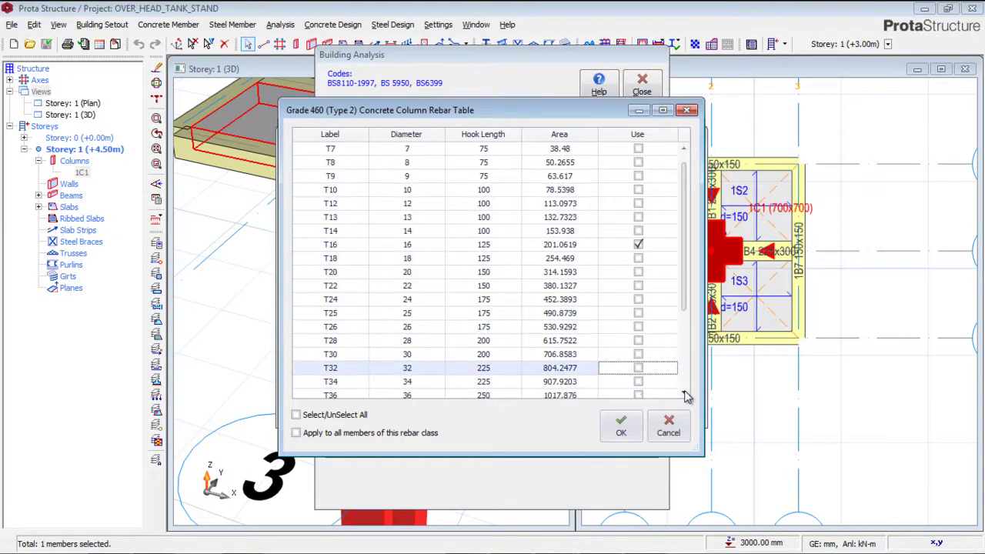
pyautogui.click(639, 327)
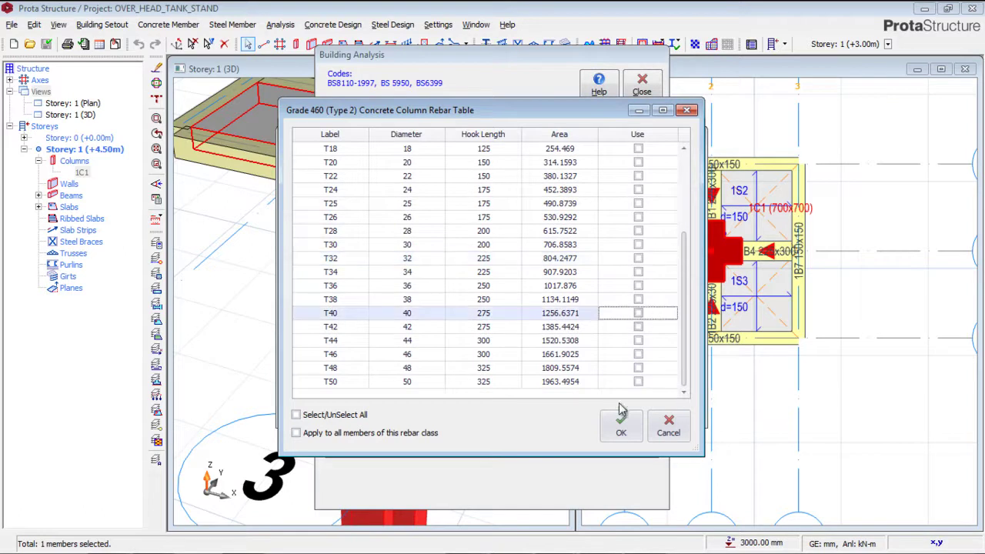
pyautogui.click(621, 427)
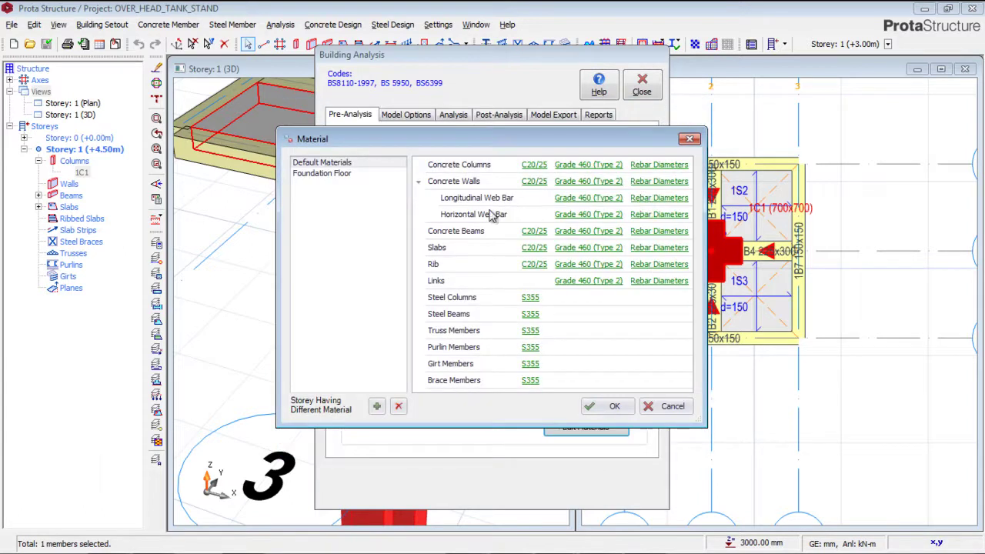
# Limit Grade 460 slab rebar diameters to T12 only, excluding T7, T9, T13, T16, T20, T25 and T32.
pyautogui.click(657, 249)
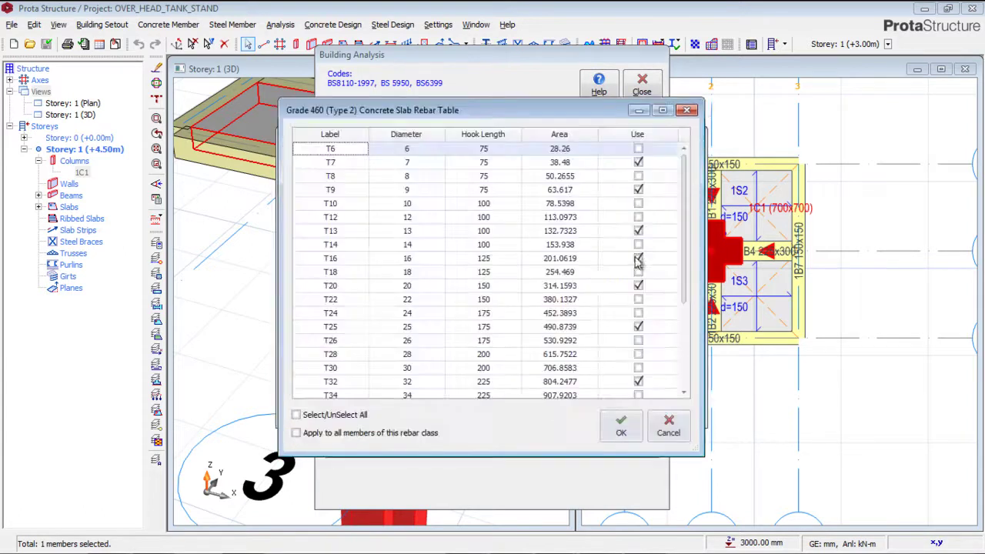
pyautogui.click(638, 162)
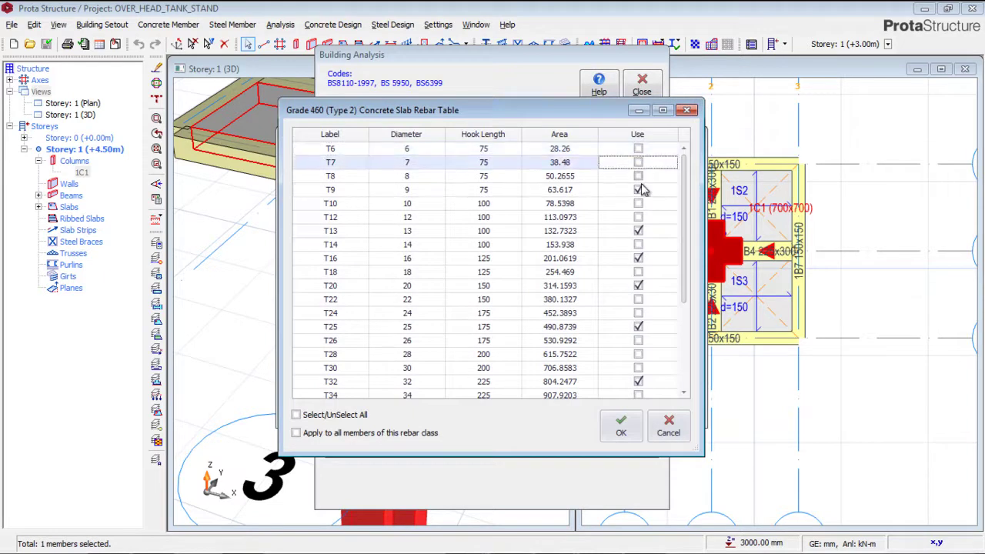
pyautogui.click(638, 189)
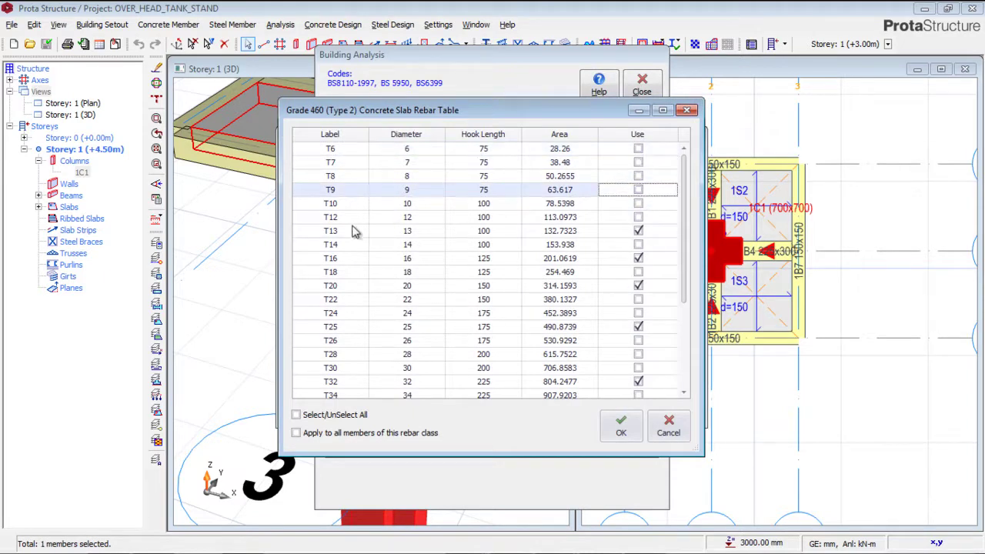
pyautogui.click(638, 217)
pyautogui.click(638, 231)
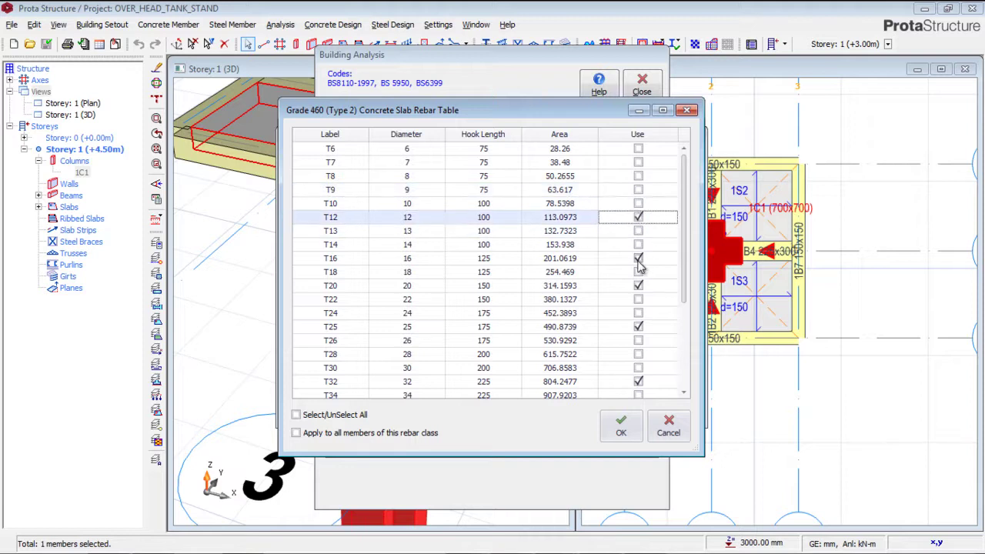
pyautogui.click(638, 258)
pyautogui.click(638, 285)
pyautogui.click(638, 326)
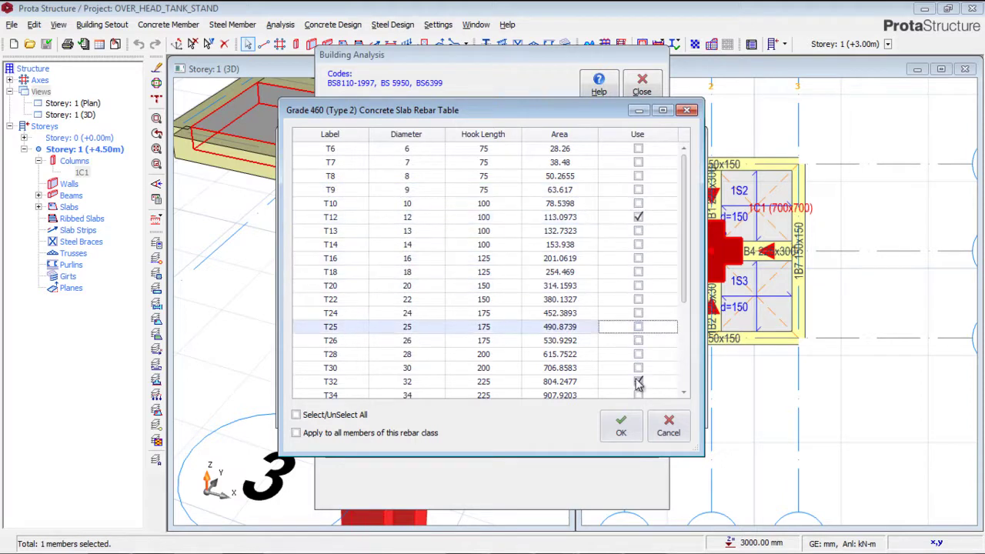
pyautogui.click(638, 382)
pyautogui.click(683, 394)
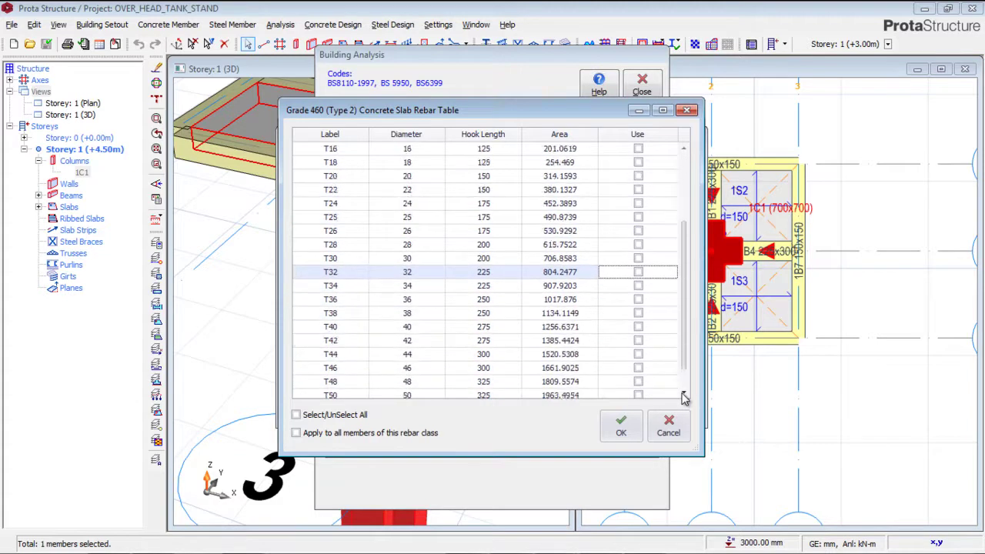
pyautogui.click(621, 431)
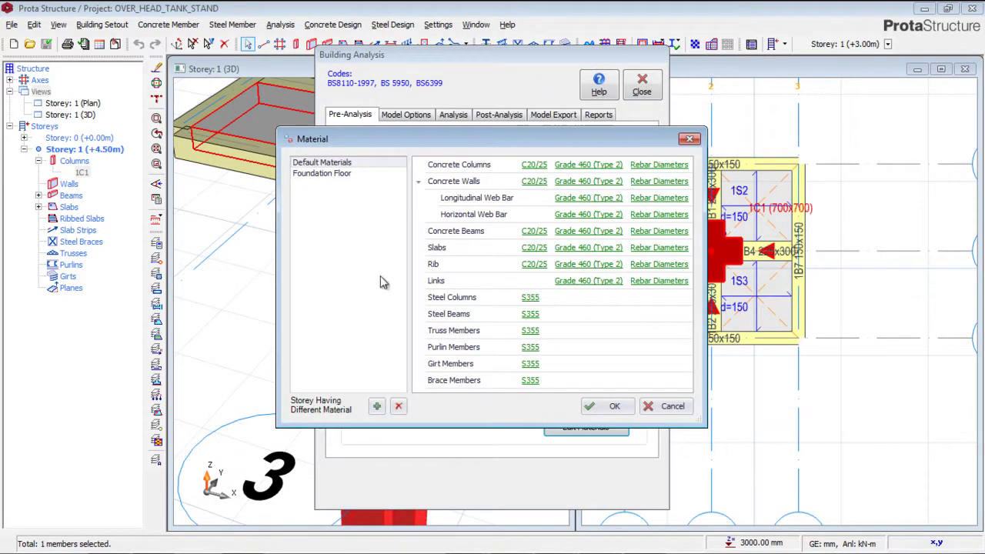
# Restrict link rebar diameters to T10 only, excluding T8, T12, T16 and T20.
pyautogui.click(659, 281)
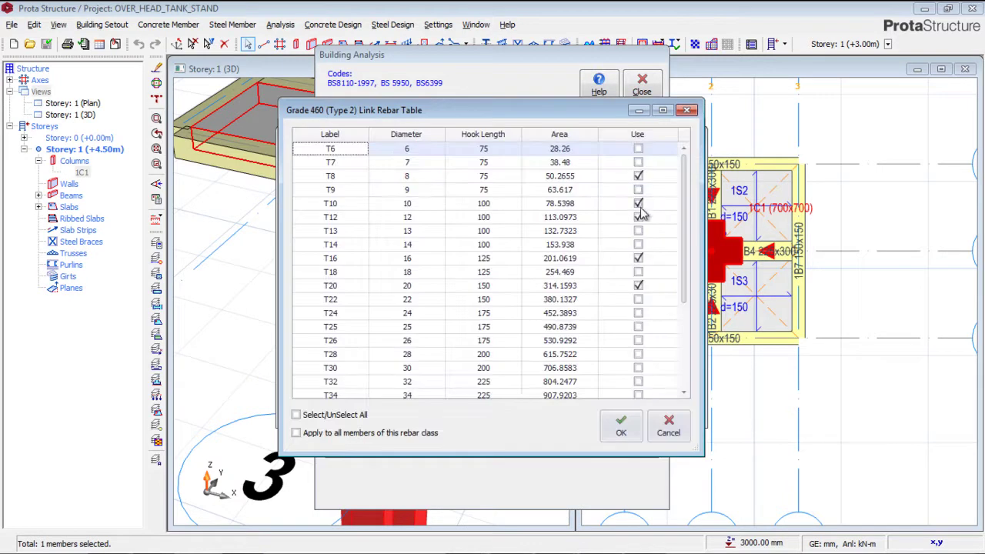
pyautogui.click(638, 176)
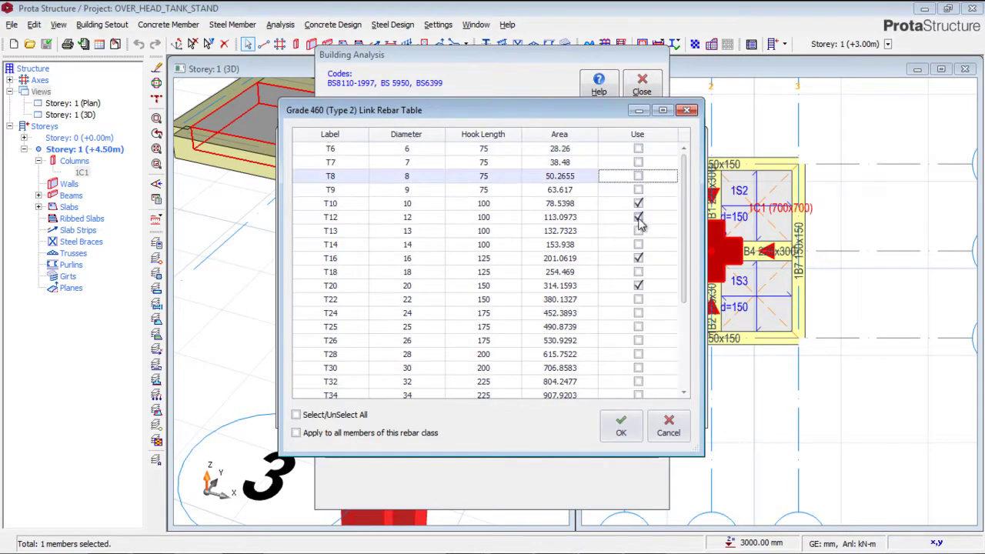
pyautogui.click(639, 218)
pyautogui.click(638, 258)
pyautogui.click(639, 286)
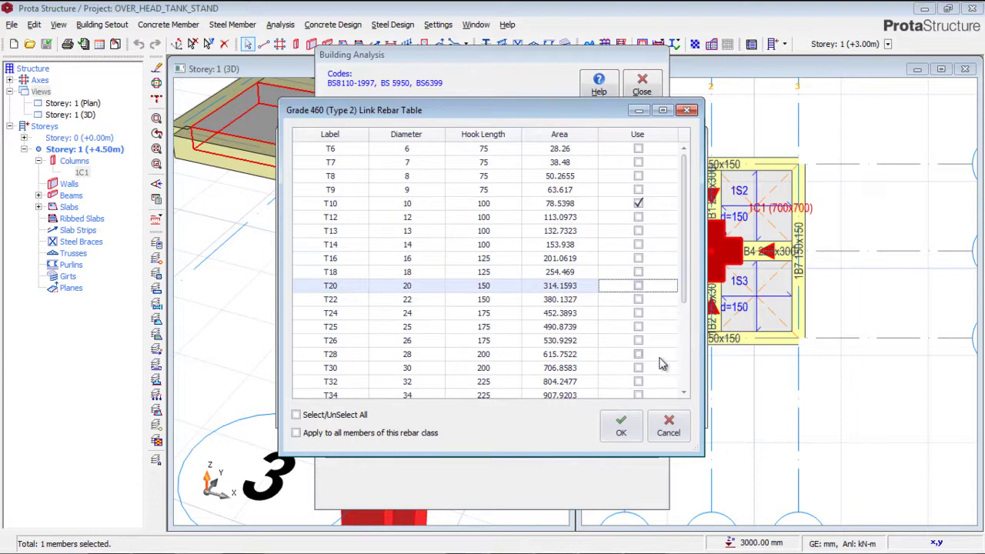
pyautogui.moveTo(686, 298); pyautogui.dragTo(692, 399)
pyautogui.click(620, 429)
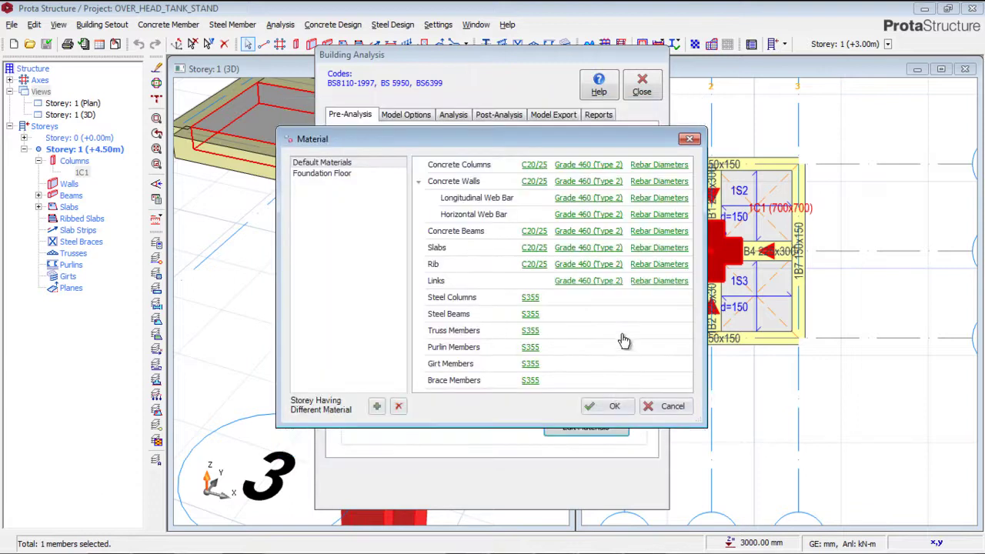
# Restrict concrete beam rebar diameters to T16 only and apply the material settings.
pyautogui.click(647, 231)
pyautogui.click(638, 203)
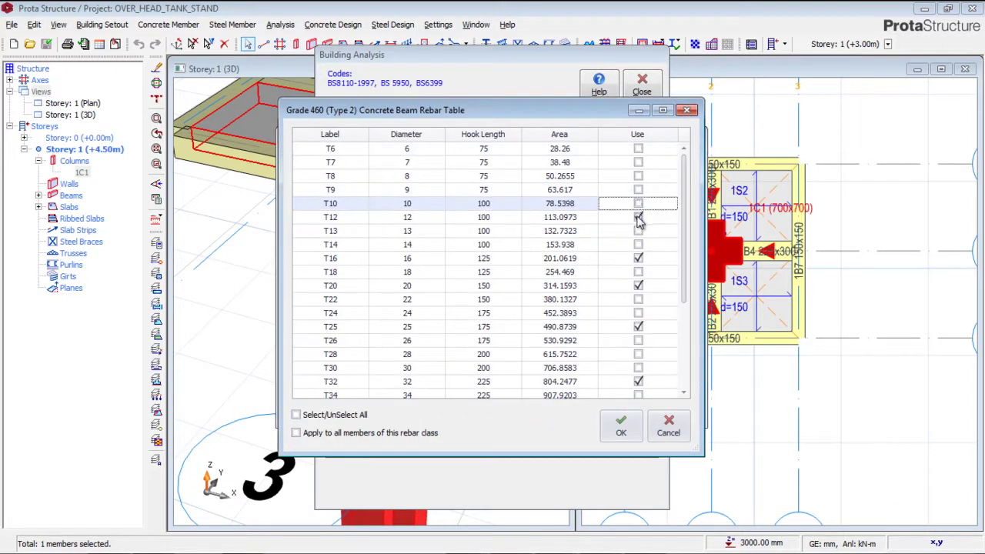
pyautogui.click(638, 219)
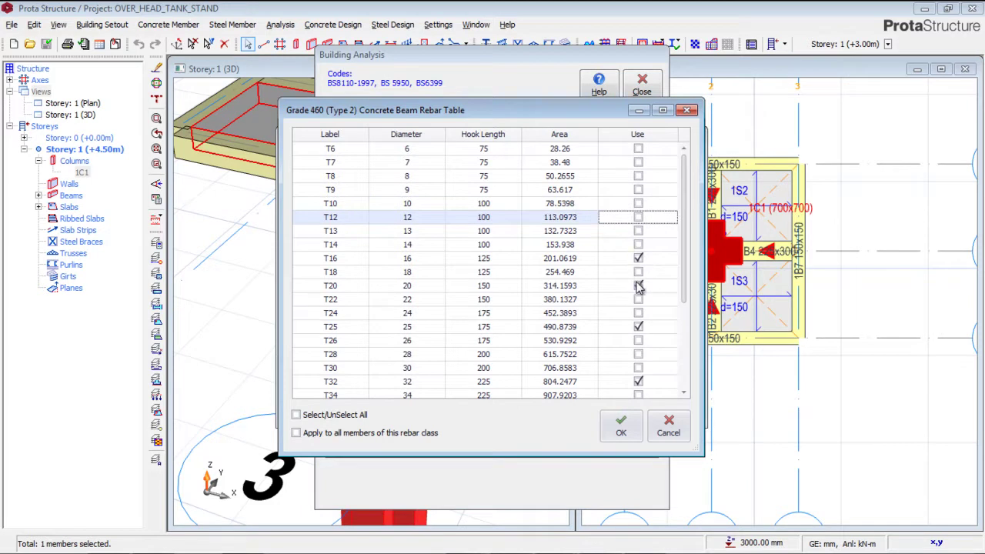
pyautogui.click(638, 285)
pyautogui.click(638, 326)
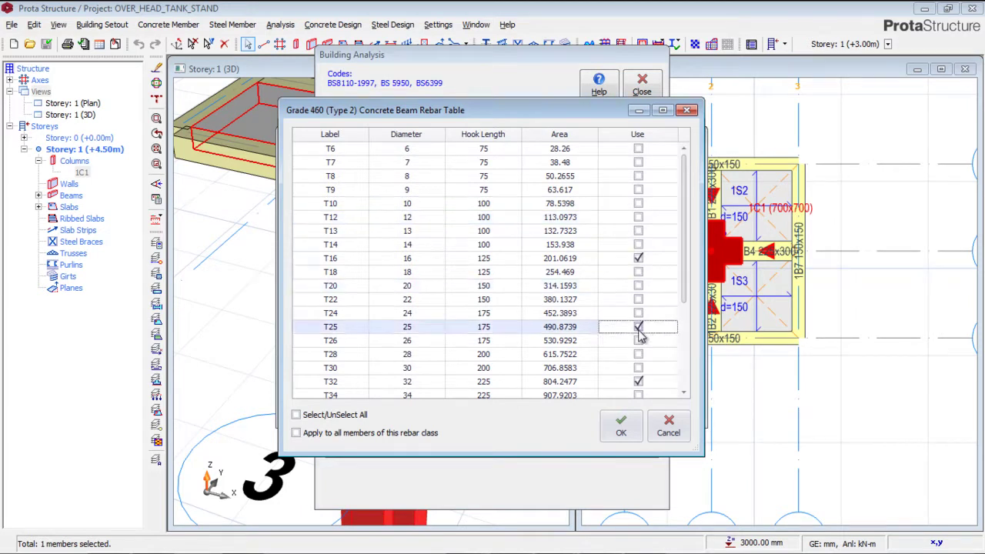
pyautogui.click(638, 381)
pyautogui.scroll(-3, 690, 396)
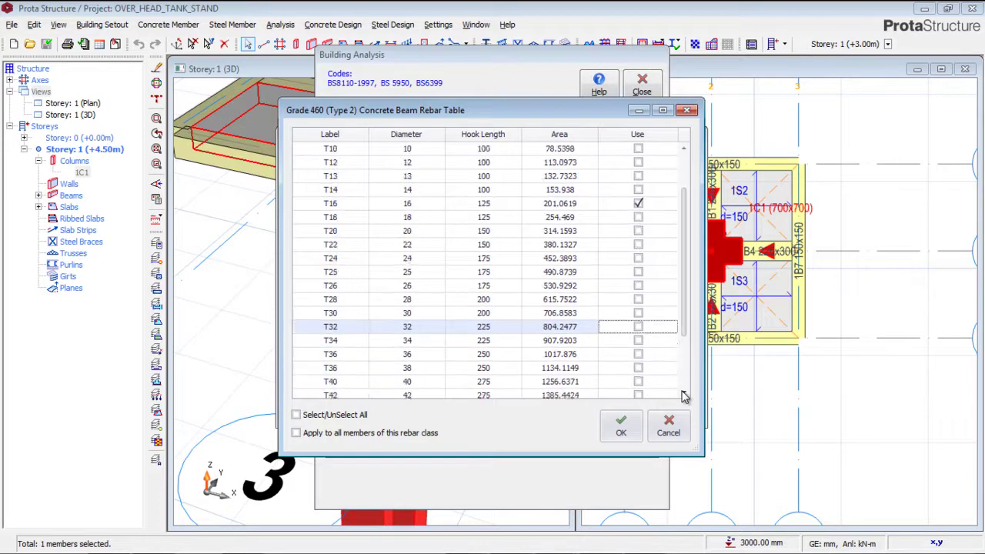
pyautogui.click(623, 425)
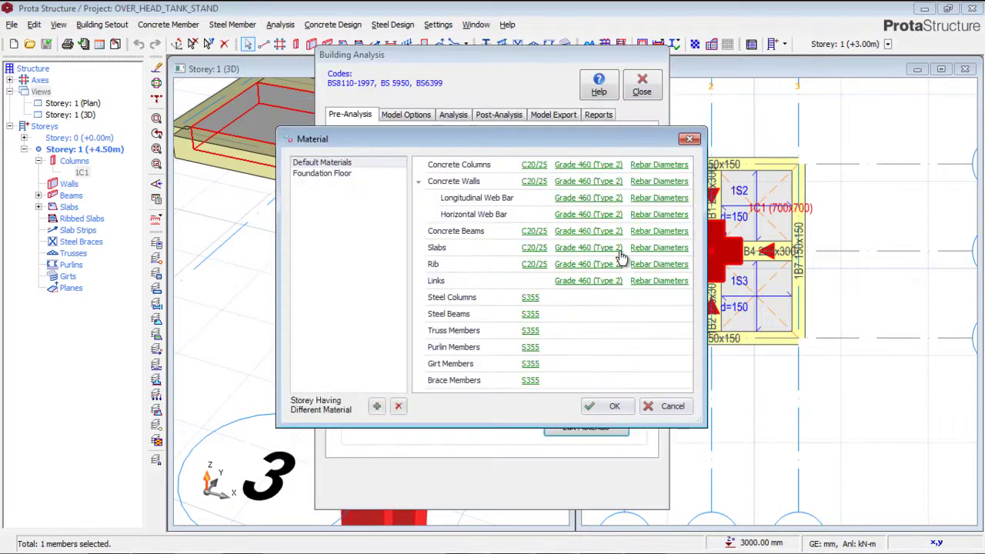
pyautogui.click(604, 407)
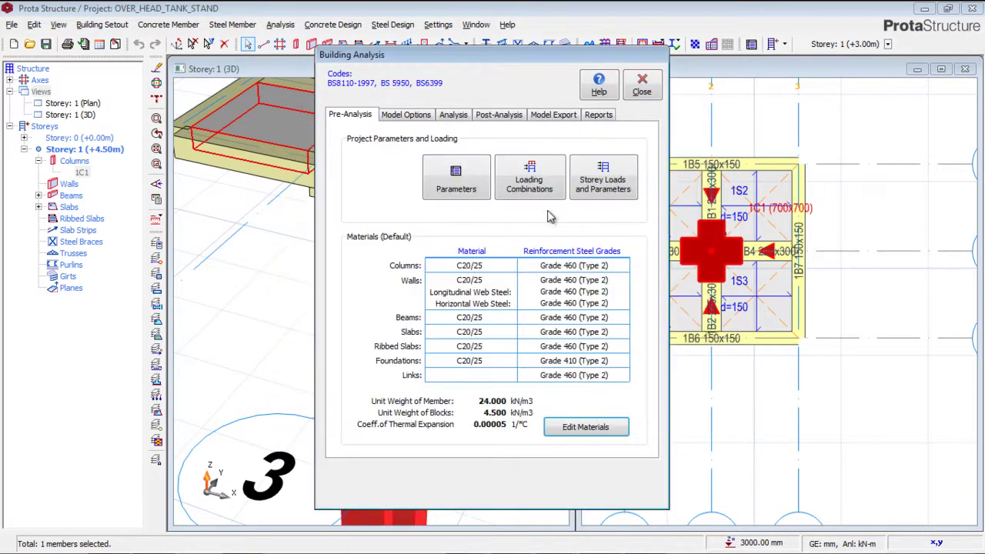
# Set allowable soil stress to 180 kN/m2 and soil subgrade coefficient to 64000 kN/m3.
pyautogui.click(456, 188)
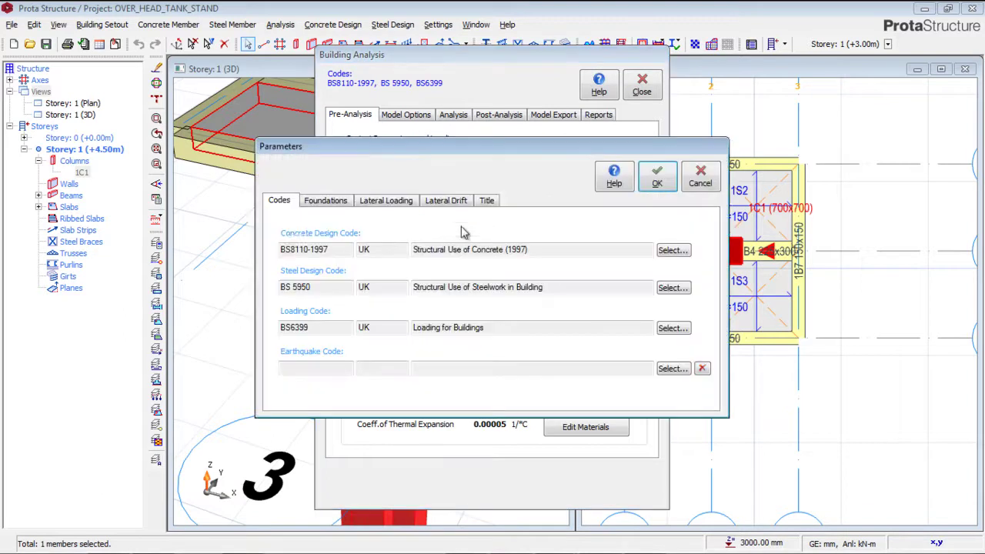
pyautogui.click(318, 209)
pyautogui.doubleClick(413, 242)
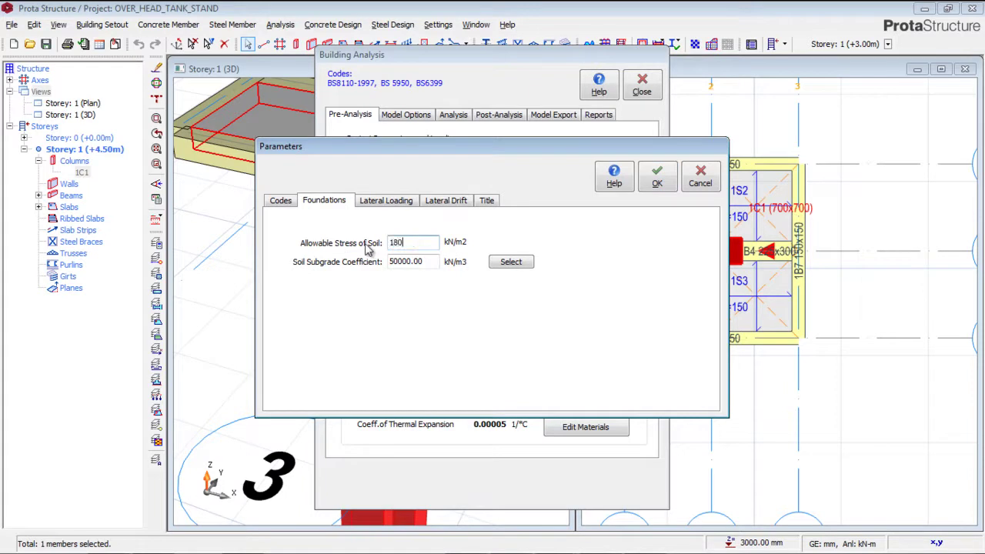
pyautogui.click(511, 263)
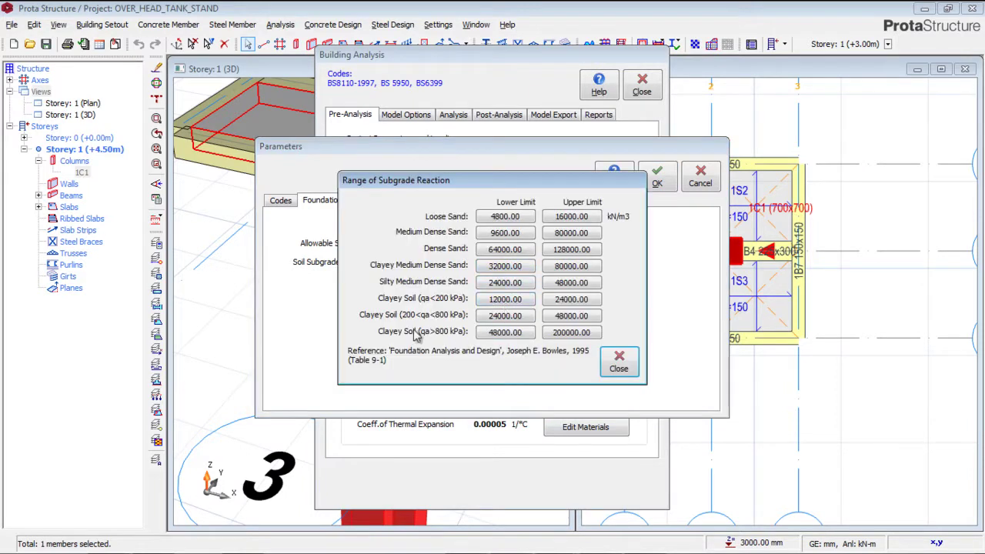
pyautogui.click(508, 250)
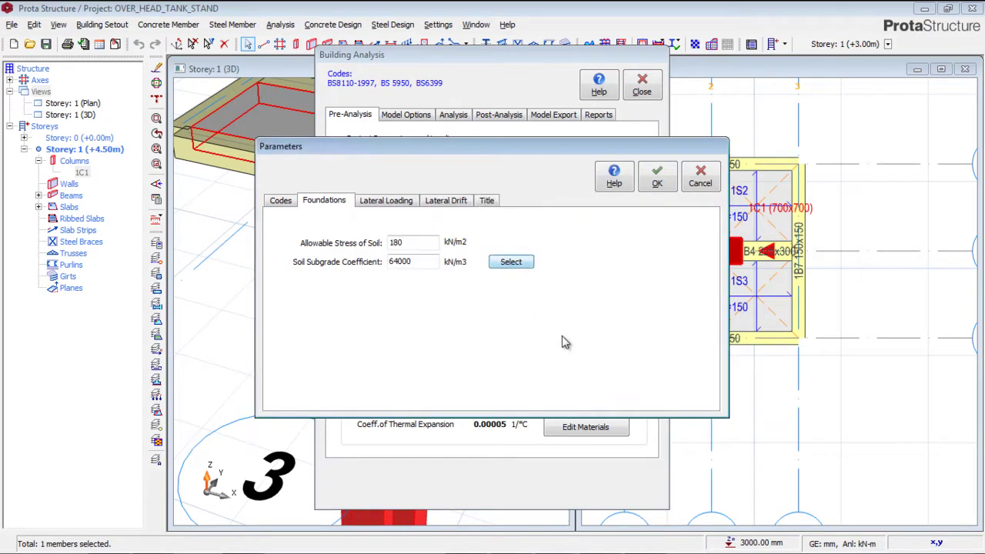
# Review the lateral loading, drift and title settings, then accept the project parameters.
pyautogui.click(391, 202)
pyautogui.click(448, 203)
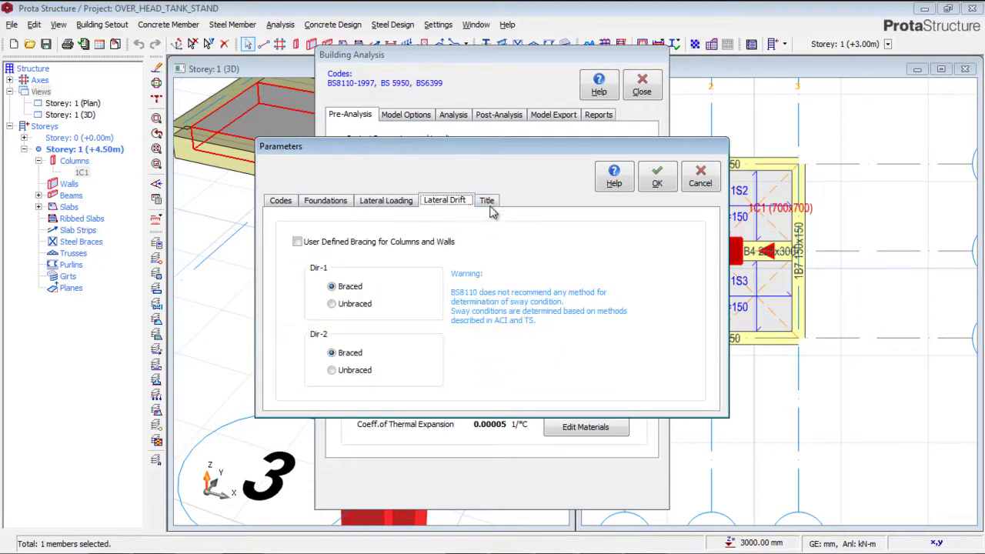
pyautogui.click(485, 201)
pyautogui.click(360, 247)
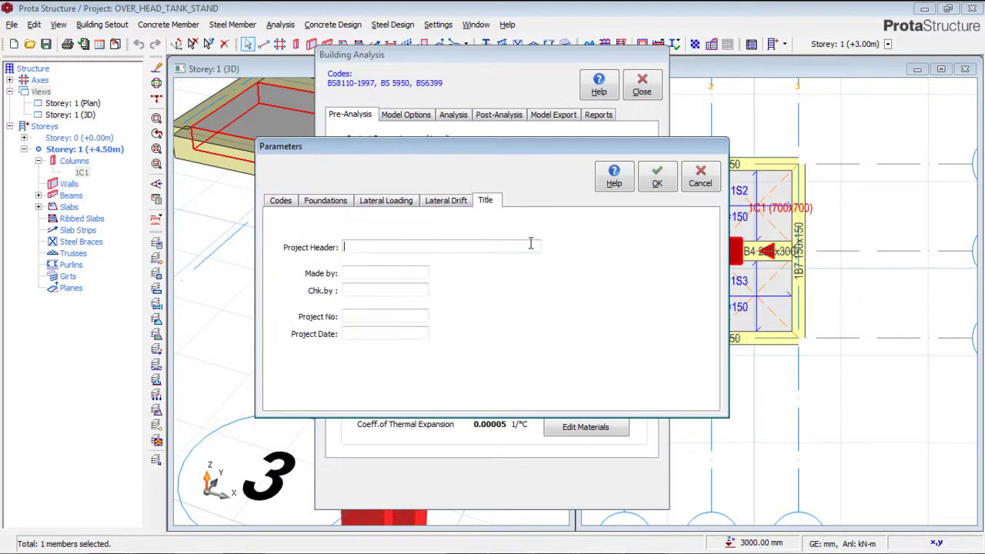
pyautogui.click(657, 179)
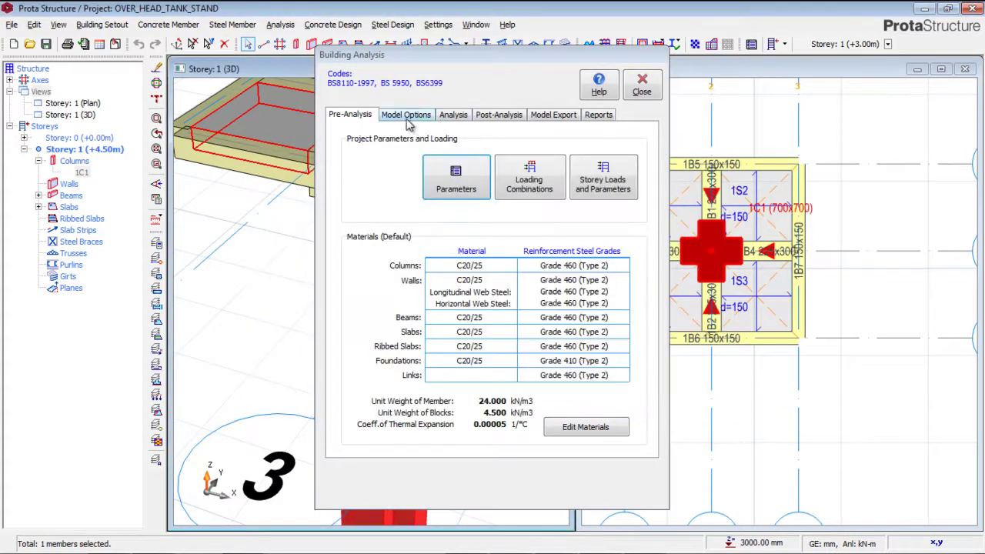
# Enable column/wall and beam reinforcement design with bar re-selection for both.
pyautogui.click(452, 116)
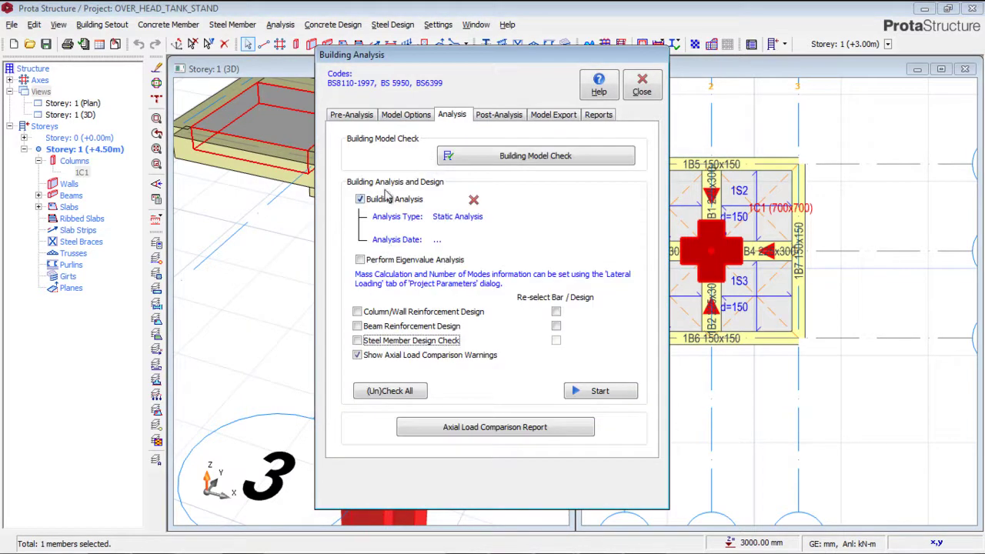
pyautogui.click(357, 327)
pyautogui.click(357, 311)
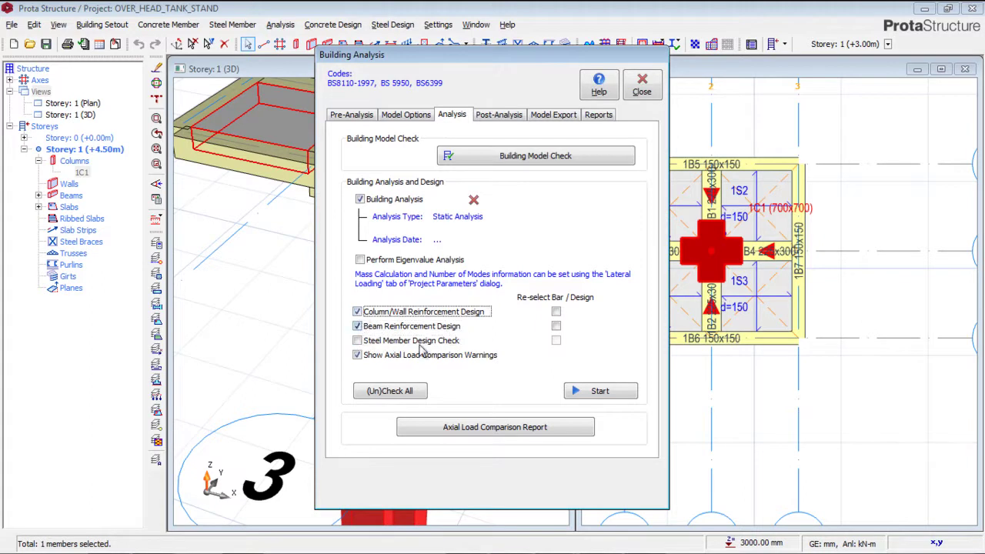
pyautogui.click(556, 311)
pyautogui.click(556, 326)
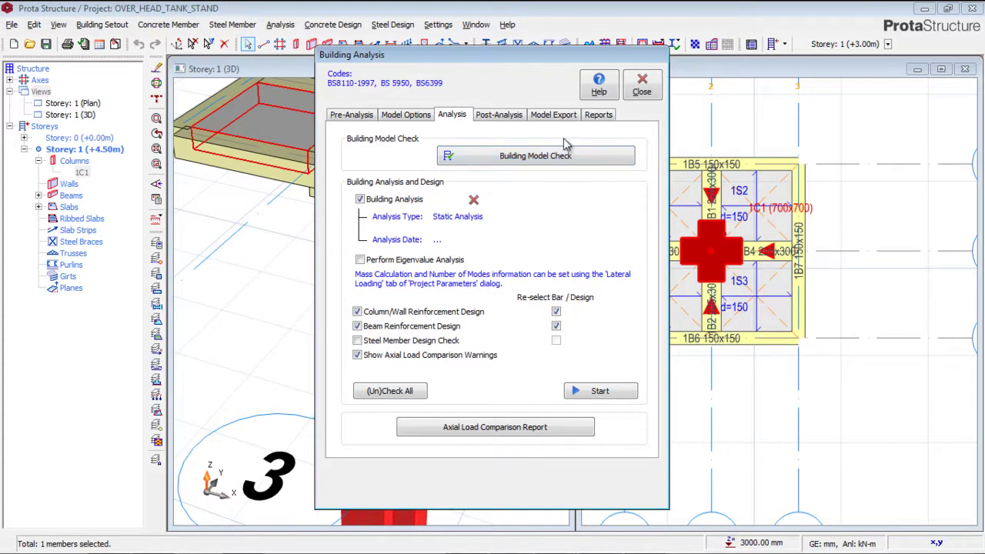
# Check the post-analysis options, close Building Analysis, and switch to the 0.00m ground storey.
pyautogui.click(515, 117)
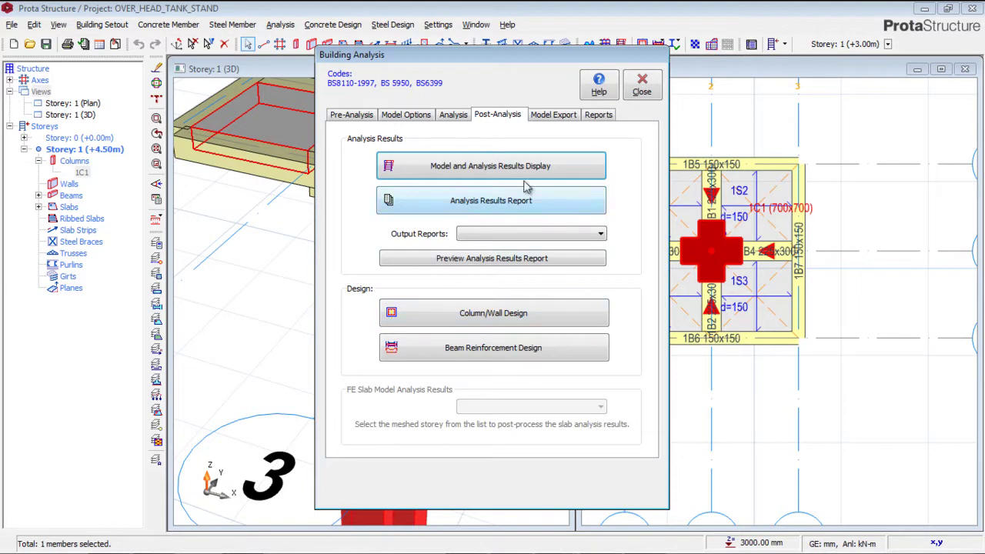
pyautogui.click(642, 90)
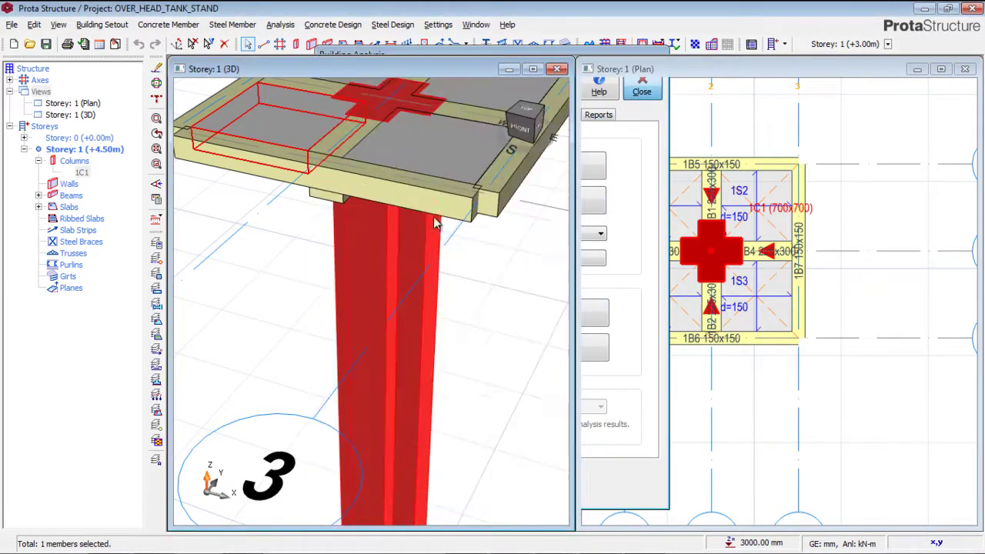
pyautogui.click(79, 138)
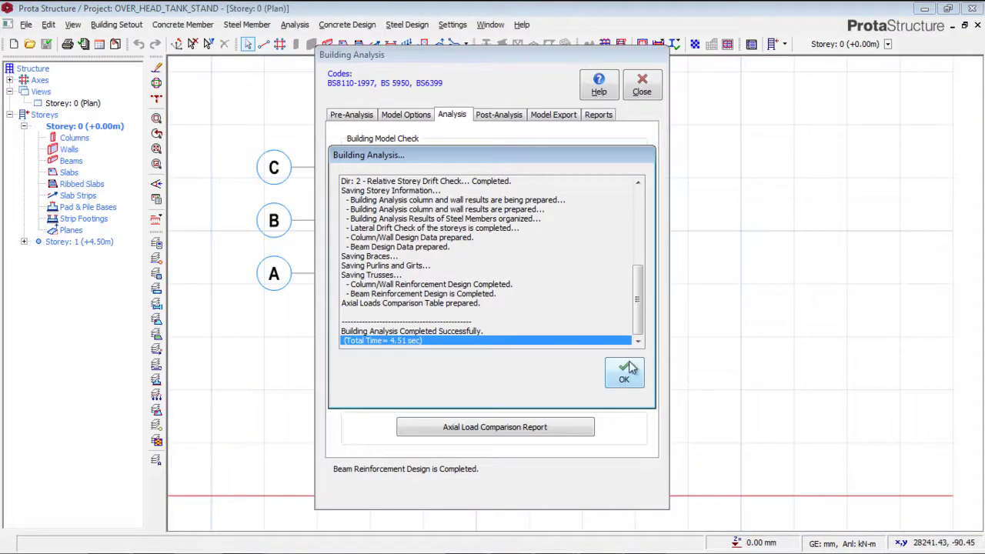
# Insert a pad base under the column at grid B2.
pyautogui.click(624, 374)
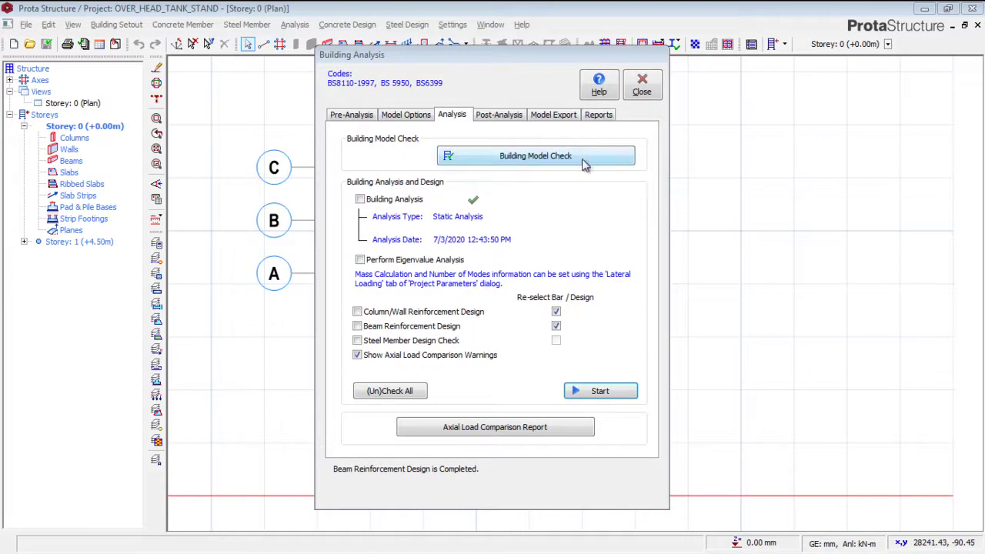
pyautogui.click(643, 91)
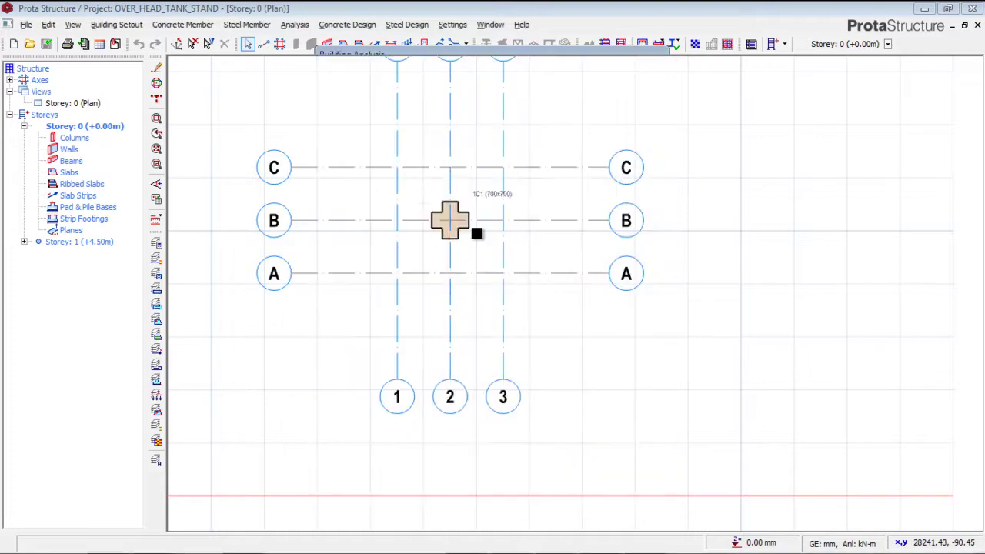
pyautogui.moveTo(545, 309); pyautogui.dragTo(393, 151)
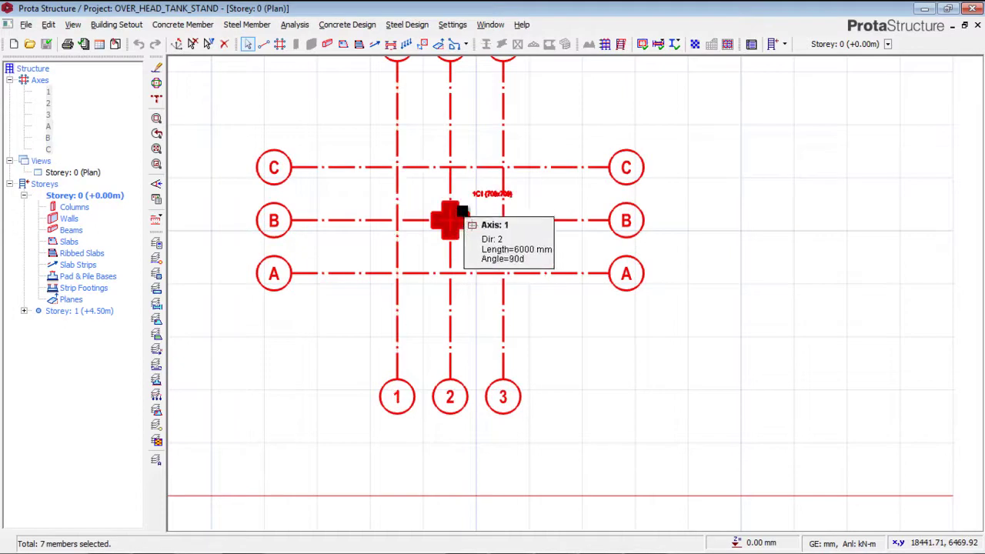
pyautogui.rightClick(464, 212)
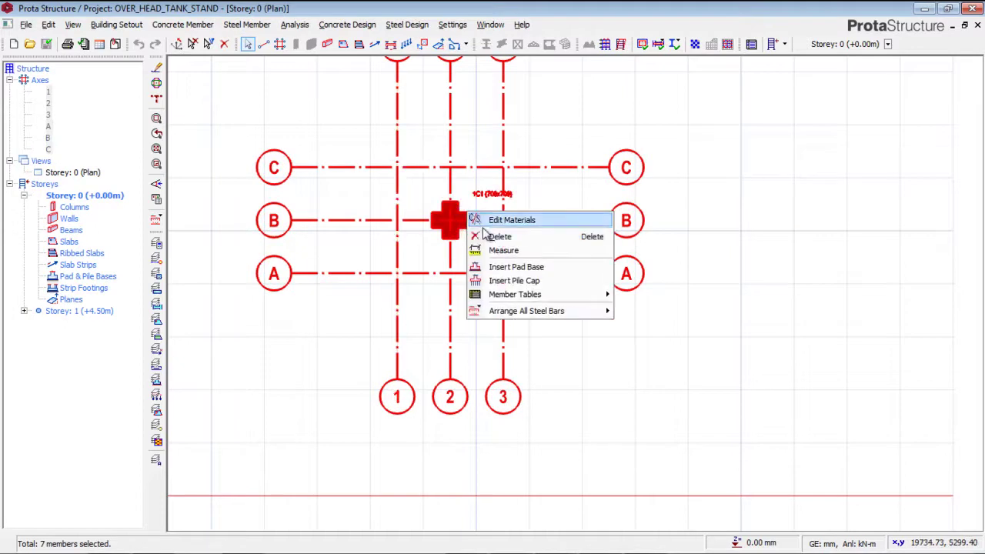
pyautogui.click(505, 269)
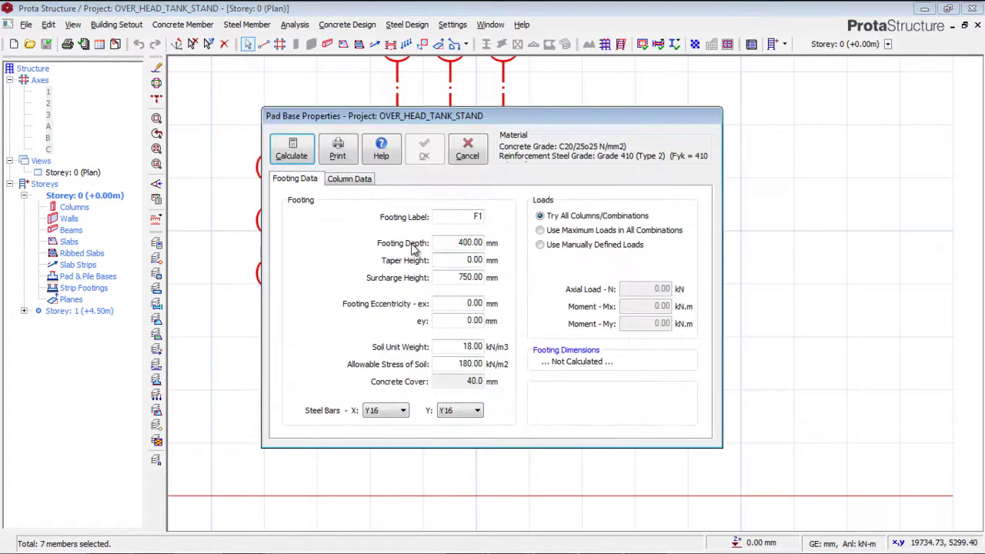
# Set the footing depth to 500 mm and calculate the footing design.
pyautogui.doubleClick(481, 242)
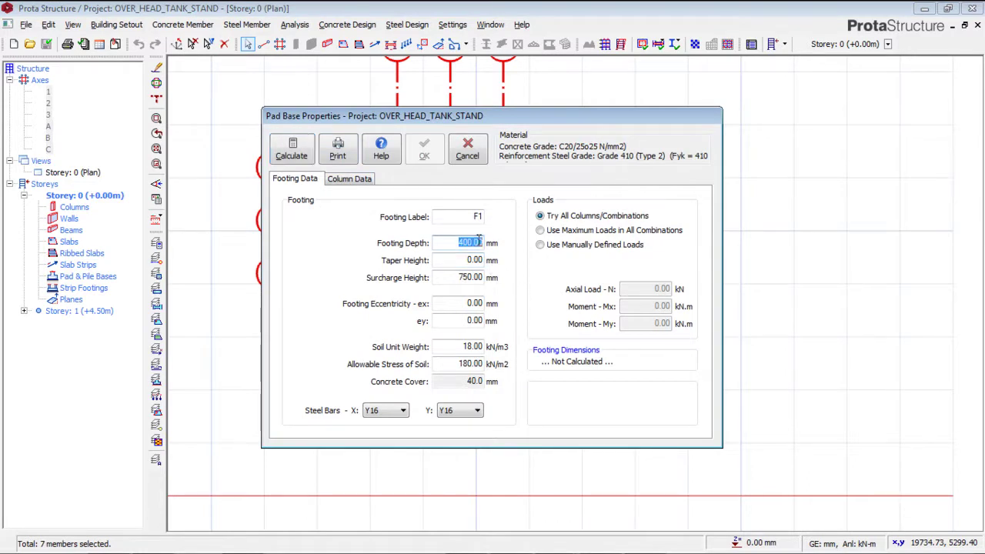
pyautogui.press('BackSpace')
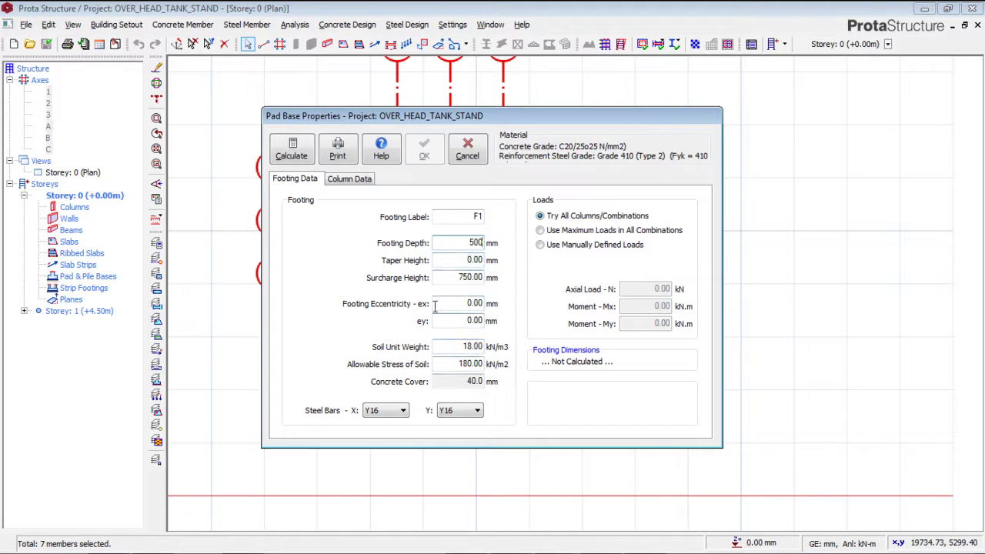
pyautogui.click(299, 160)
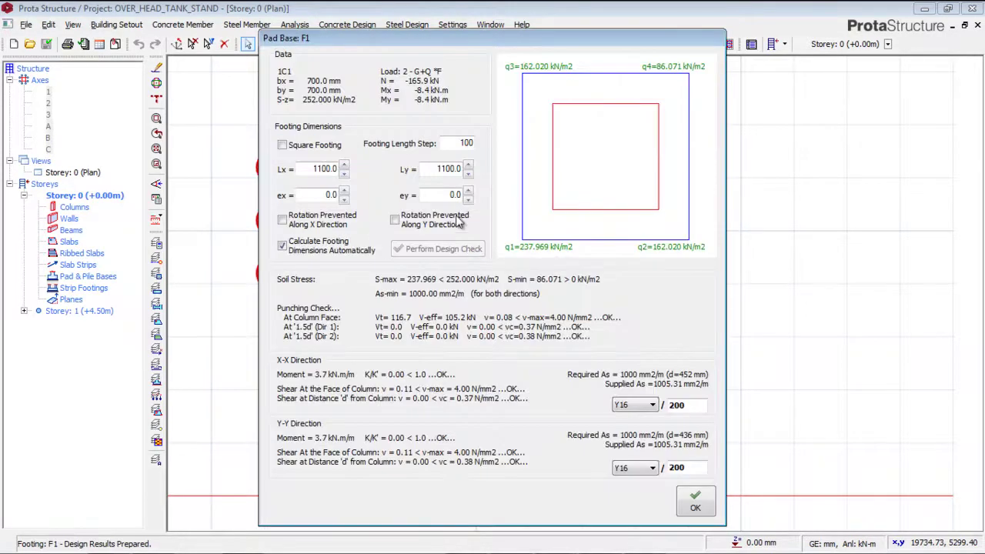
# Make footing F1 square at 1100 x 1100 mm and accept its design and properties.
pyautogui.doubleClick(333, 169)
pyautogui.click(297, 147)
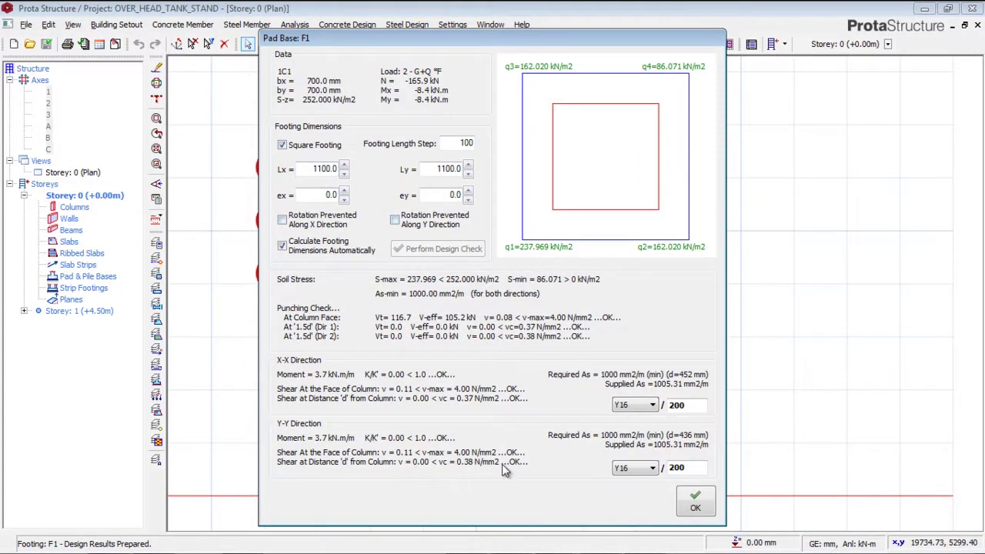
pyautogui.doubleClick(336, 168)
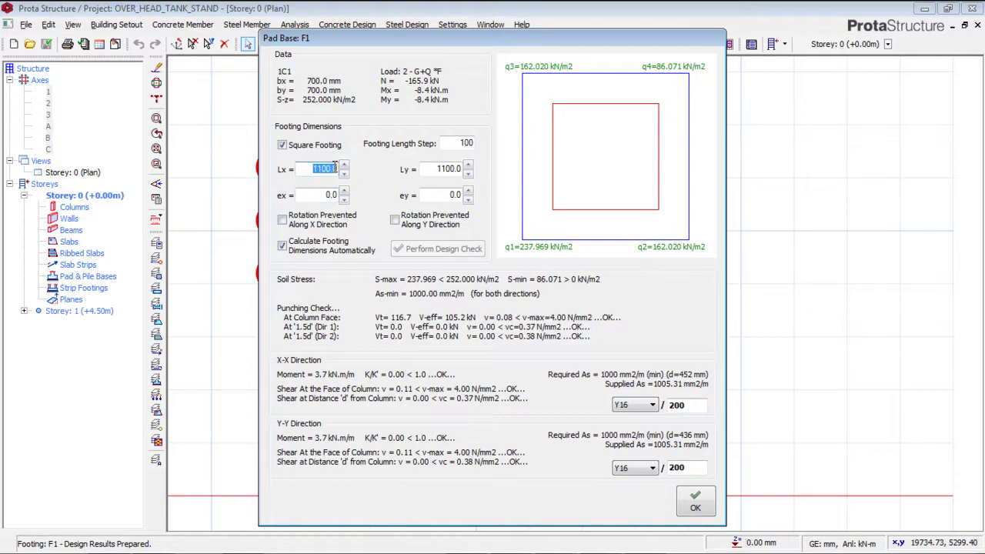
pyautogui.doubleClick(451, 168)
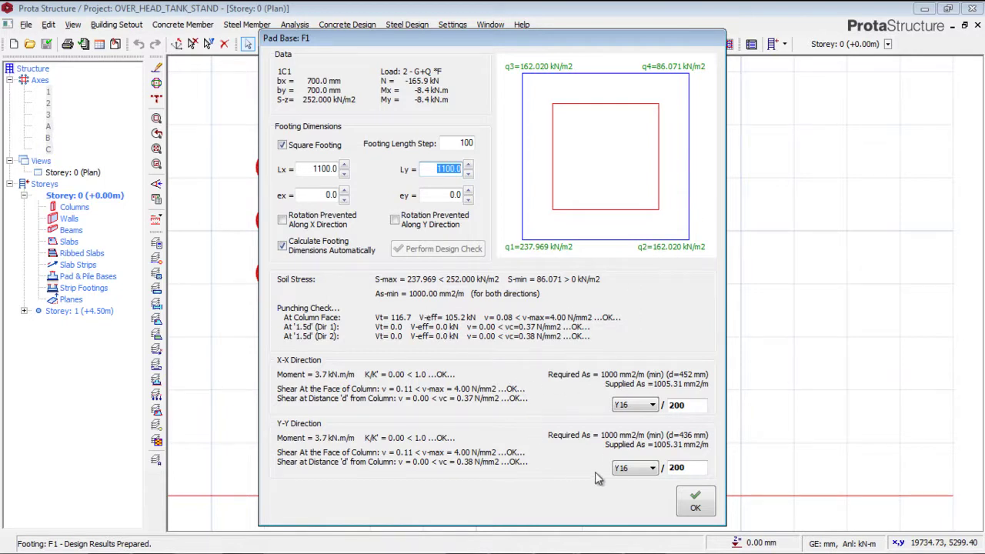
pyautogui.click(697, 508)
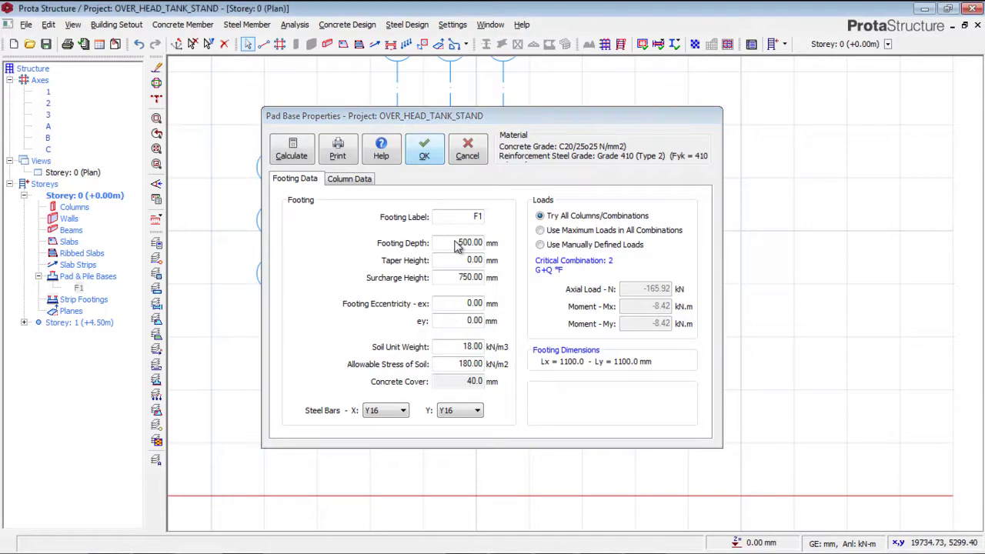
pyautogui.press('Return')
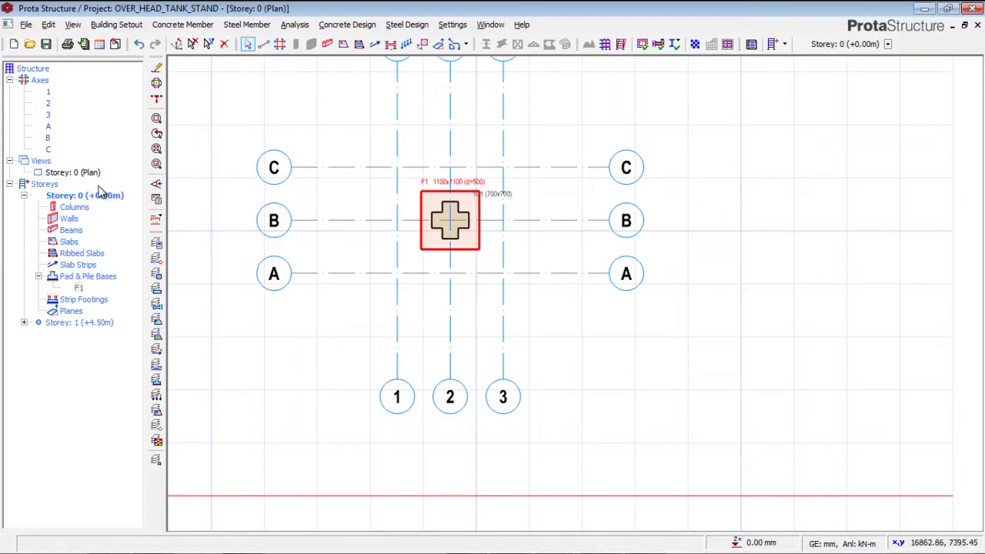
# Create a ground-storey 3D view and adjust it to show footing F1 beneath the column.
pyautogui.rightClick(39, 160)
pyautogui.click(80, 189)
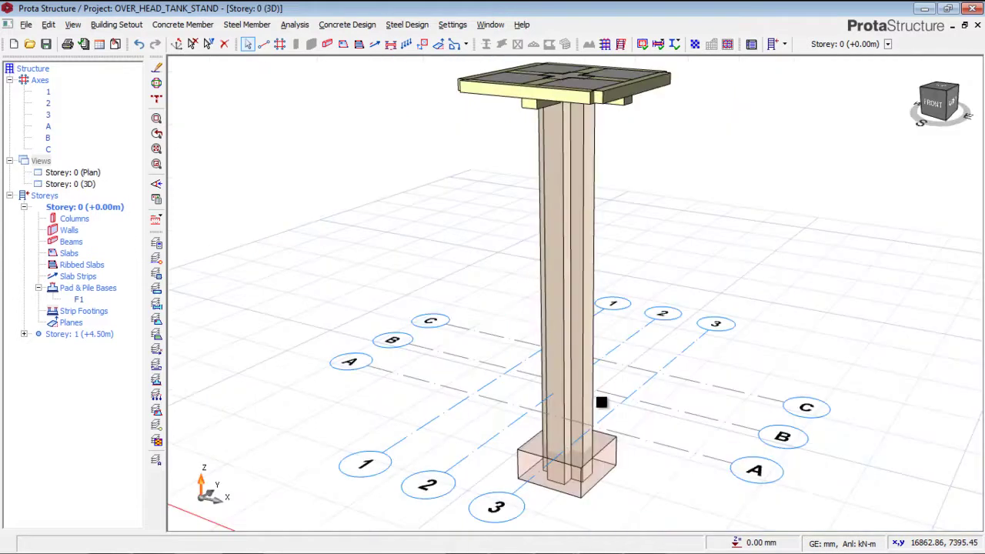
pyautogui.moveTo(581, 379); pyautogui.dragTo(565, 429, button='middle')
pyautogui.click(552, 325)
pyautogui.moveTo(551, 325); pyautogui.dragTo(552, 334, button='middle')
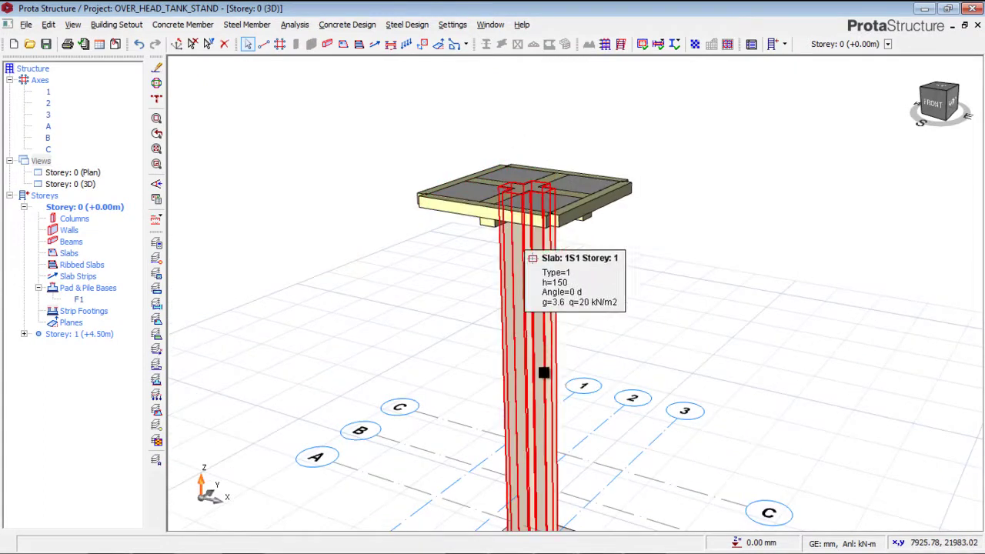
pyautogui.moveTo(543, 261); pyautogui.dragTo(521, 354, button='middle')
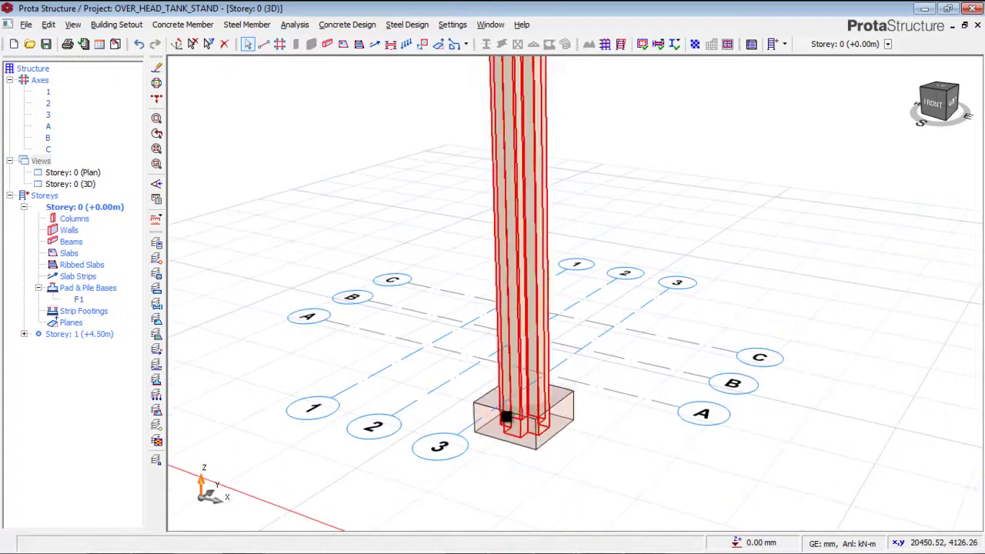
pyautogui.scroll(-4, 534, 290)
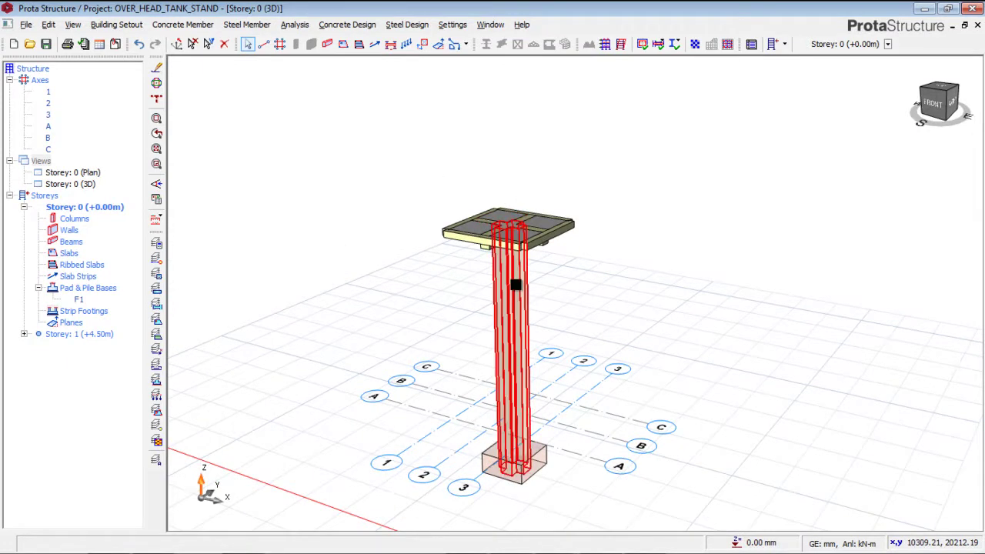
pyautogui.scroll(5, 501, 281)
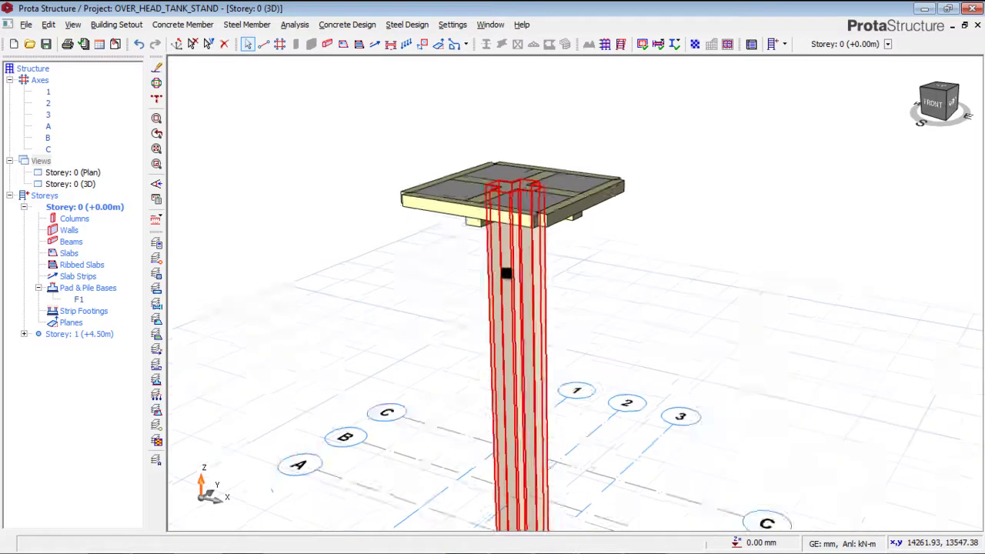